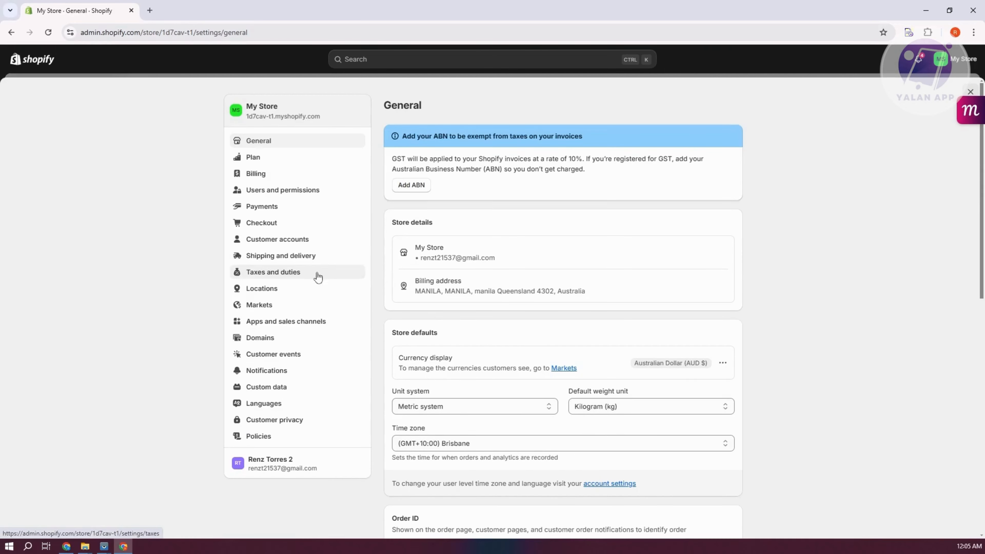
Go from the store's apps and sales channels settings to the Shopify App Store and search for KLAVIYO.
left_click(328, 322)
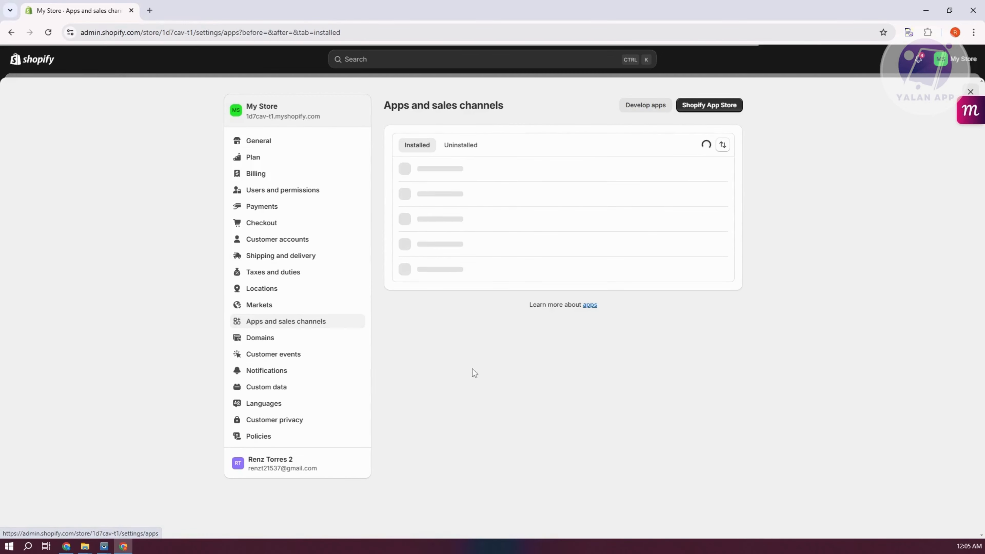
left_click(712, 106)
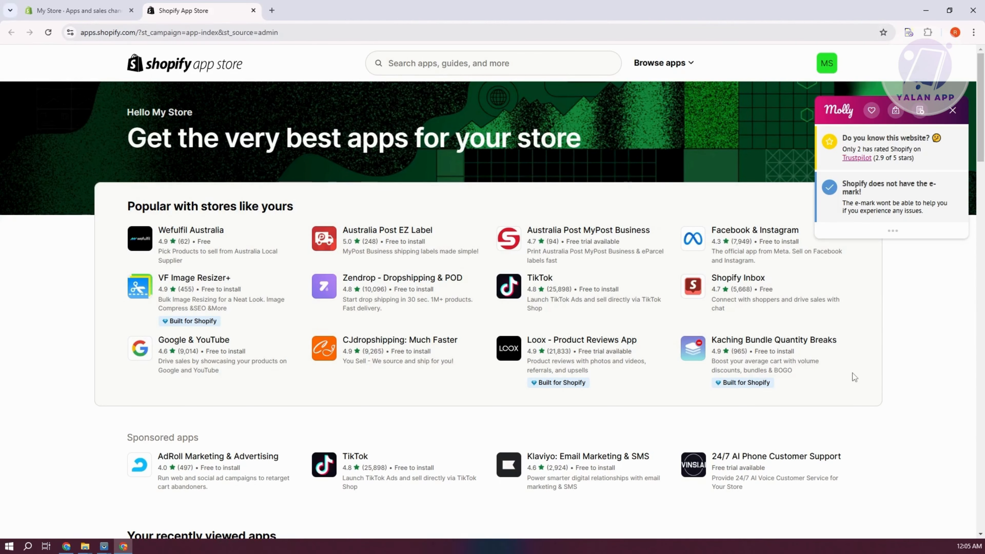
left_click(447, 57)
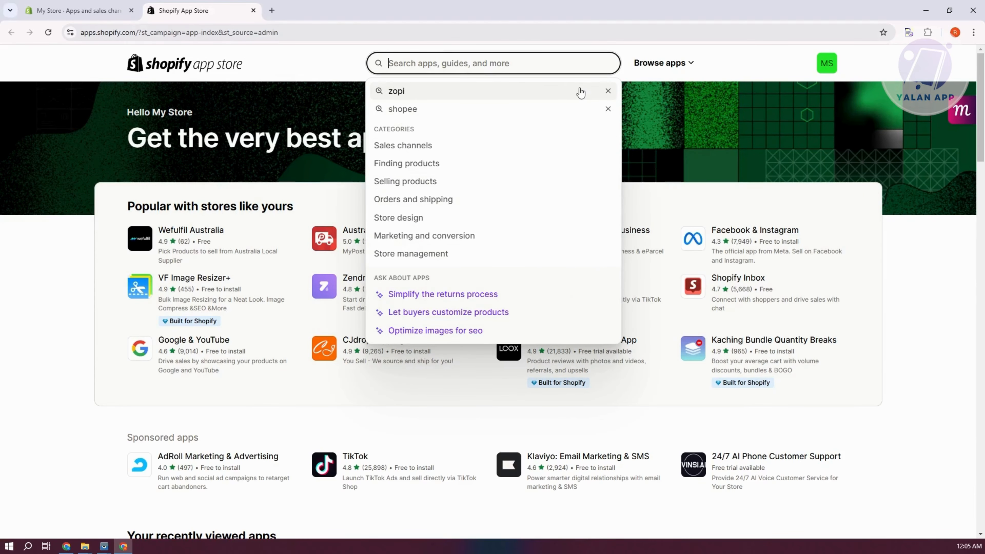
type("KLAVI")
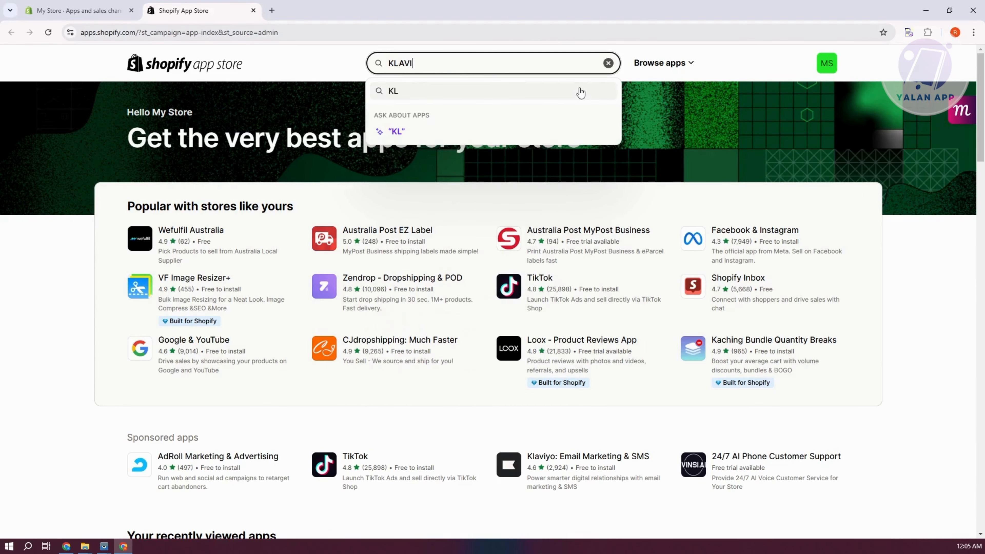
type("YO")
key("Return")
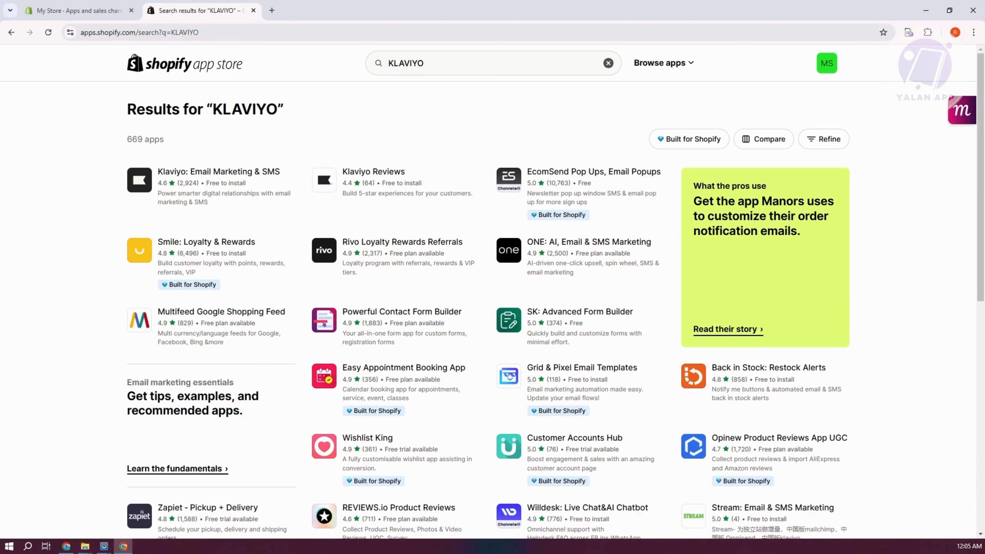
Install the Klaviyo: Email Marketing & SMS app on the store and approve its requested data access.
left_click(218, 171)
left_click(242, 312)
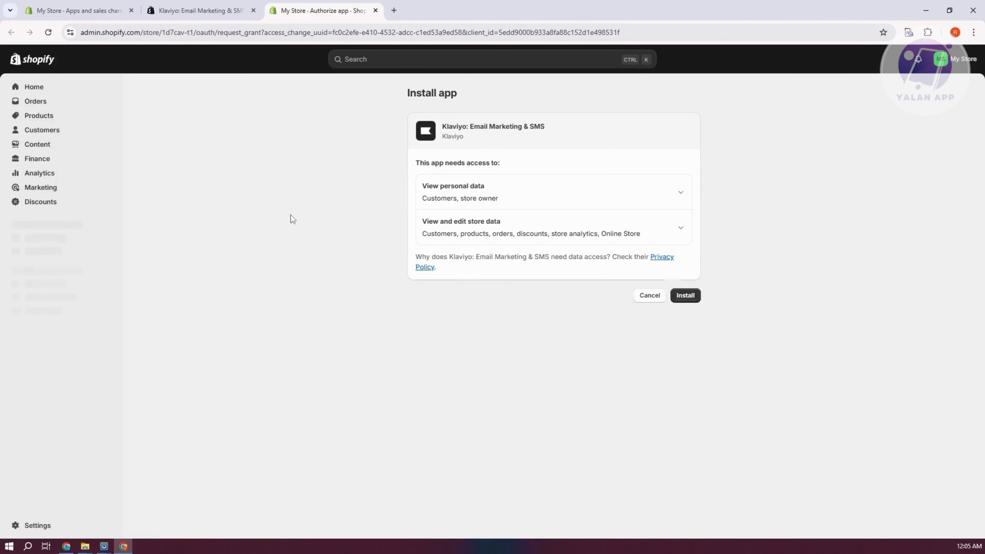
left_click(687, 297)
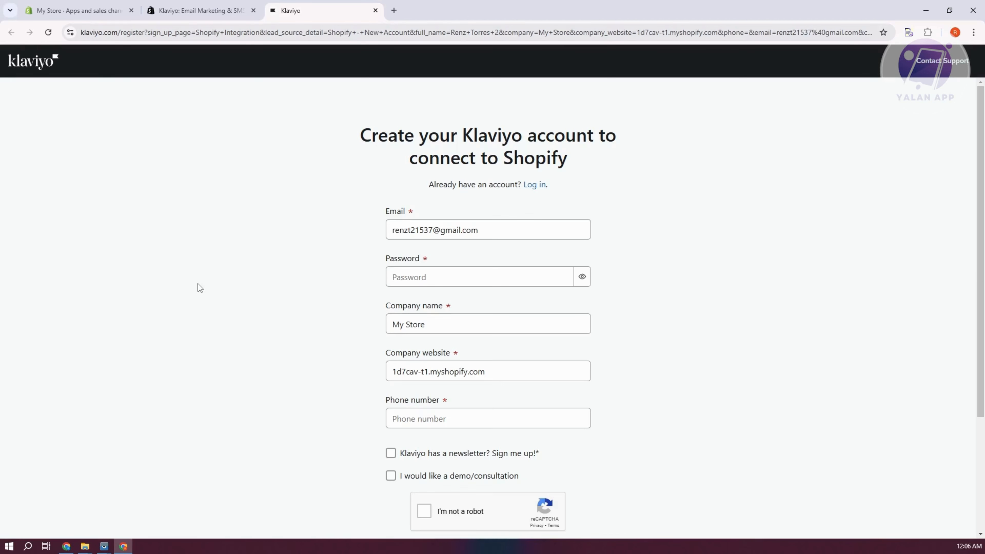
Look over the Klaviyo account registration form, including its required fields, newsletter and demo options, and terms.
scroll(217, 307, "down", 1)
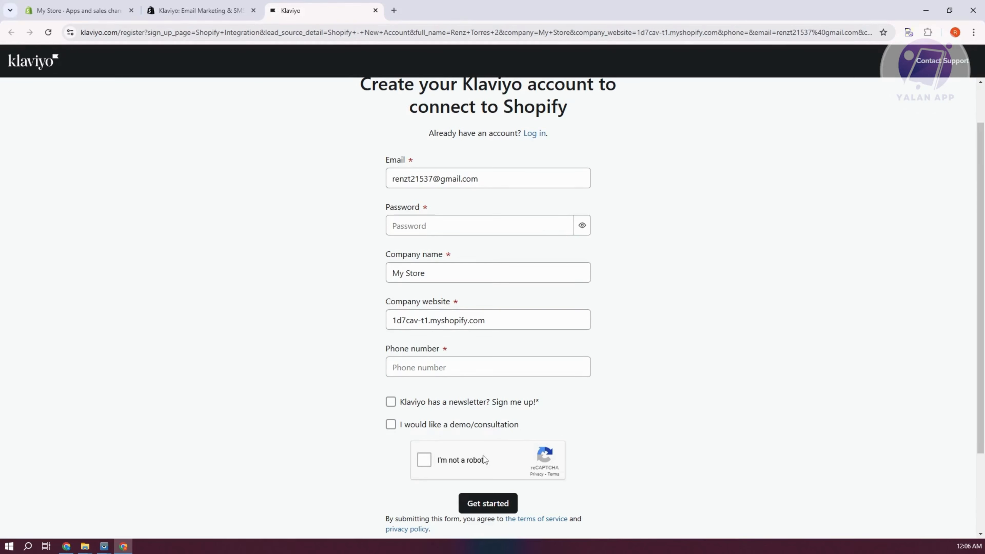
scroll(300, 468, "down", 3)
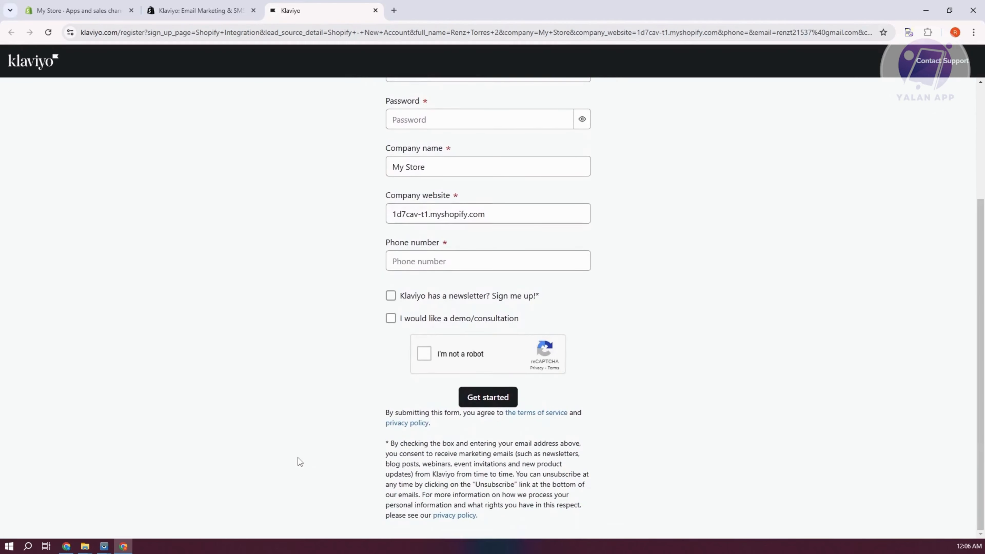
scroll(299, 458, "up", 4)
scroll(473, 326, "down", 3)
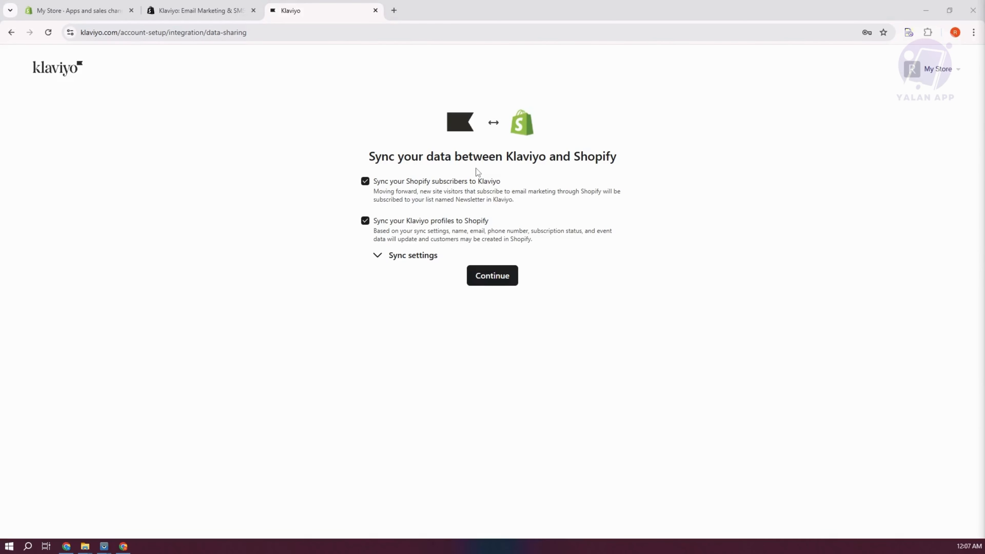
Expand the sync settings and accept two-way data syncing between Klaviyo and Shopify for all profiles.
left_click(391, 257)
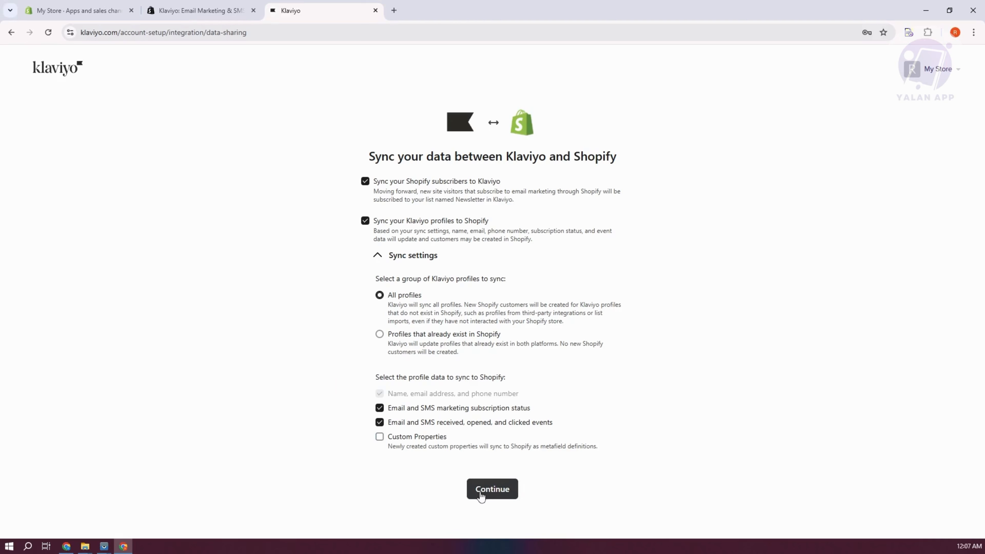
left_click(497, 497)
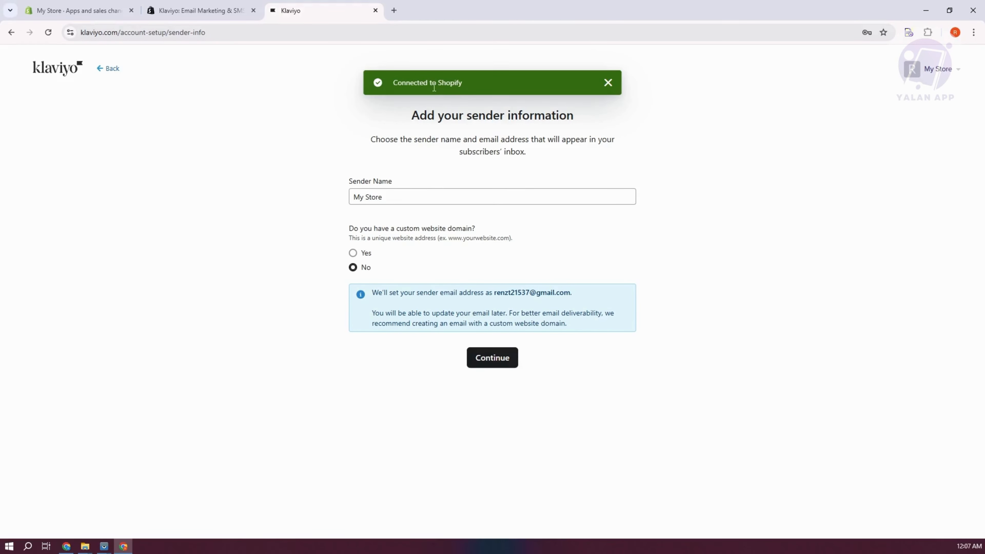
Replace the sender name with the shop's name, keep no custom website domain, and choose Email only for reaching subscribers.
left_click(417, 191)
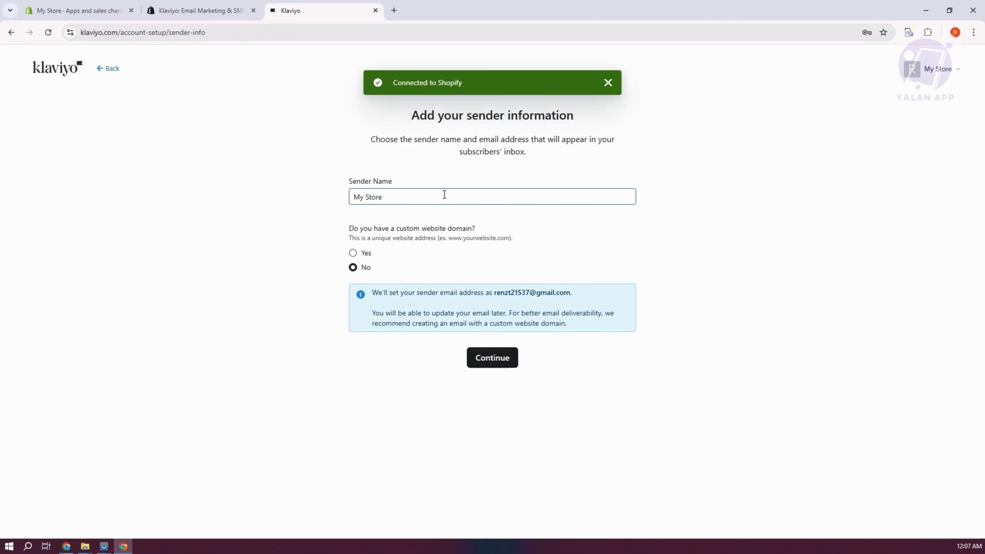
left_click(444, 194)
left_click_drag(445, 194, 317, 191)
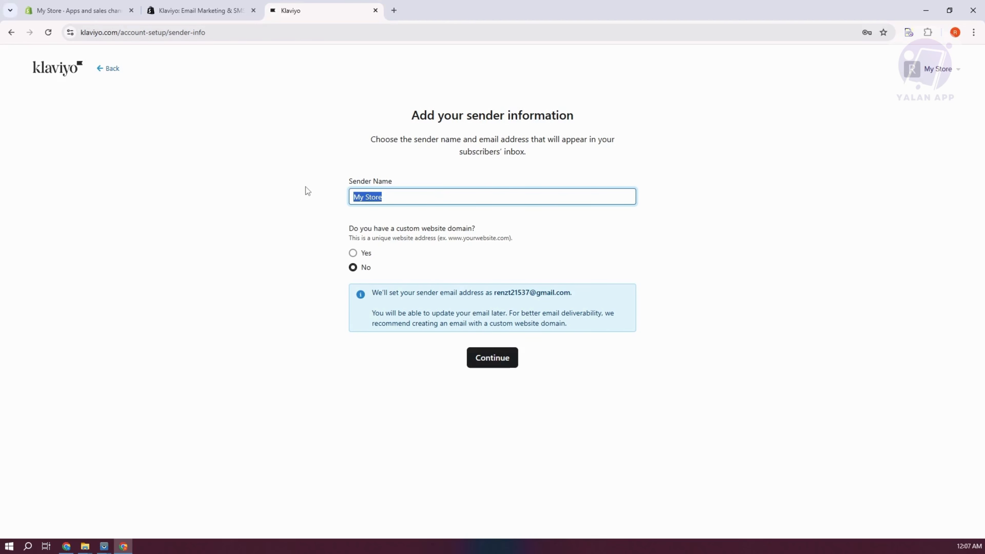
type("Renz Shop")
left_click(494, 361)
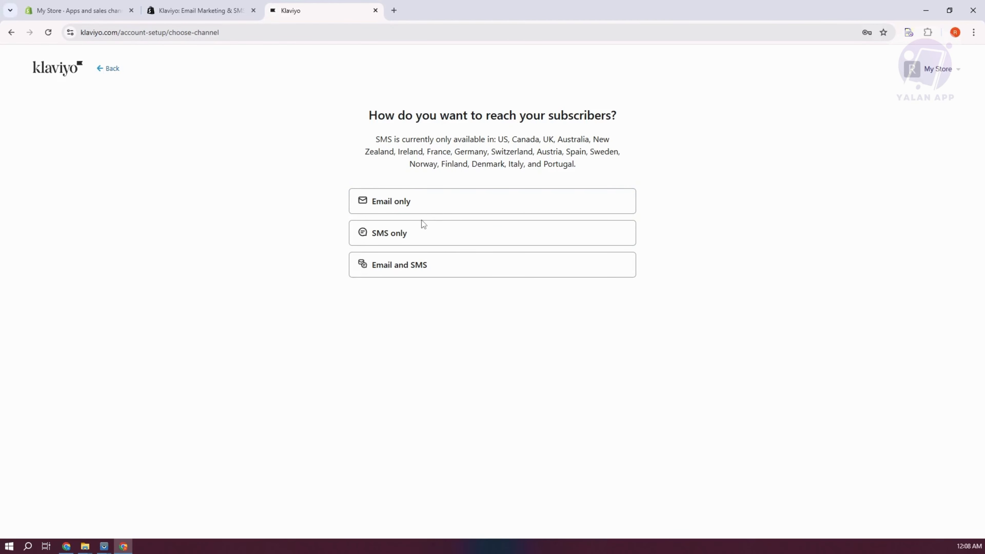
left_click(421, 205)
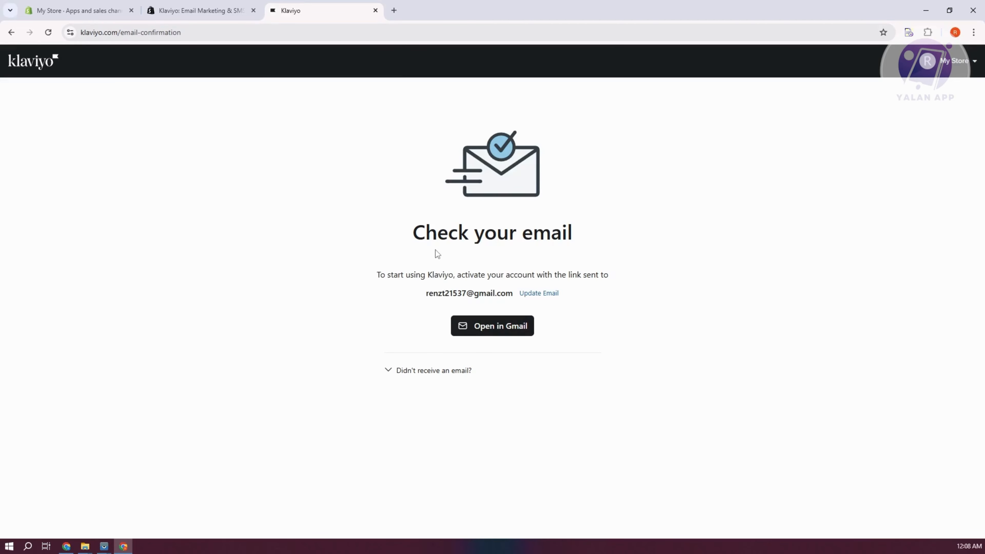
Open gmail.com in a new browser tab and confirm the account's email address from the Klaviyo confirmation message.
left_click(394, 11)
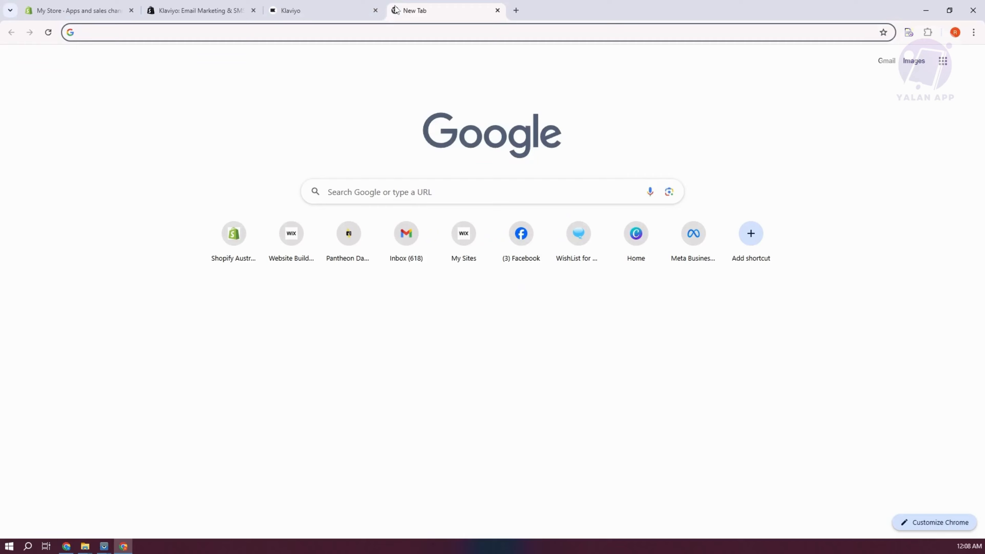
type("gmail.com")
key("Return")
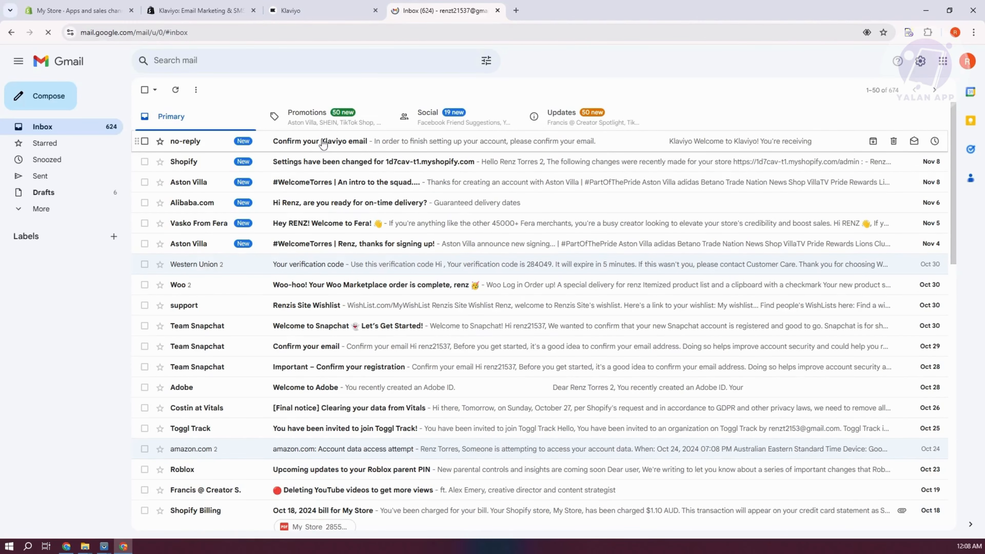
left_click(322, 143)
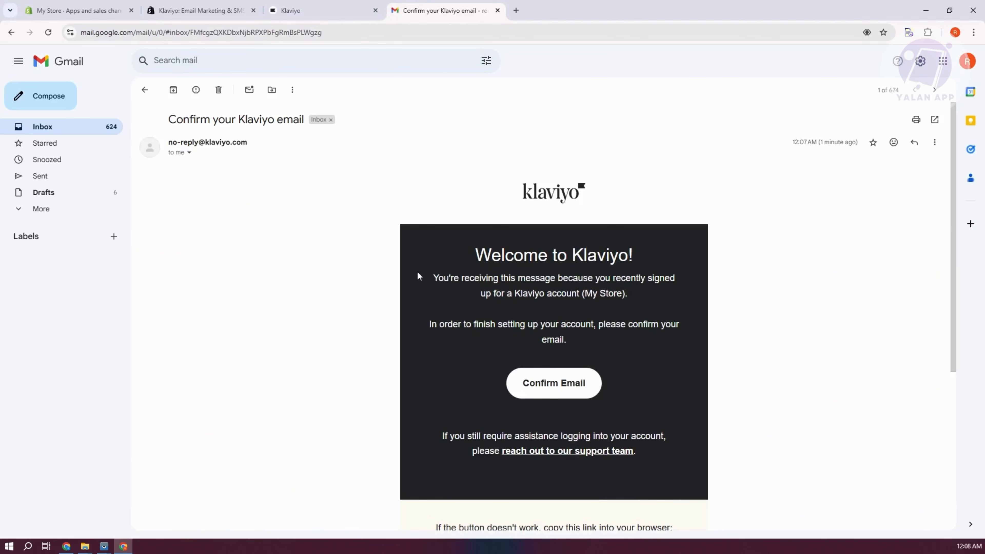
left_click(558, 382)
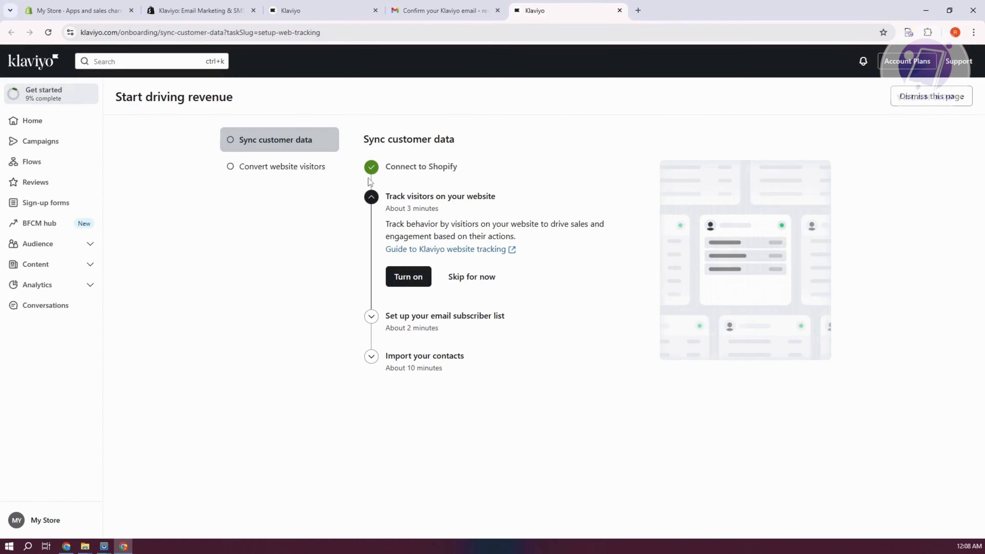
Turn on website visitor tracking by saving the Klaviyo Onsite Javascript app embed in the Shopify theme editor, and return to Klaviyo.
left_click(408, 276)
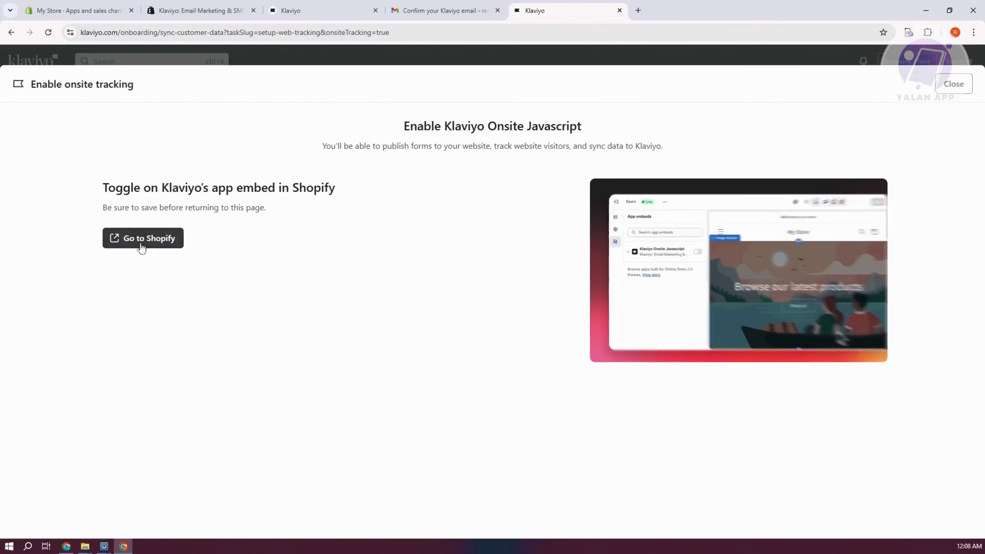
left_click(141, 243)
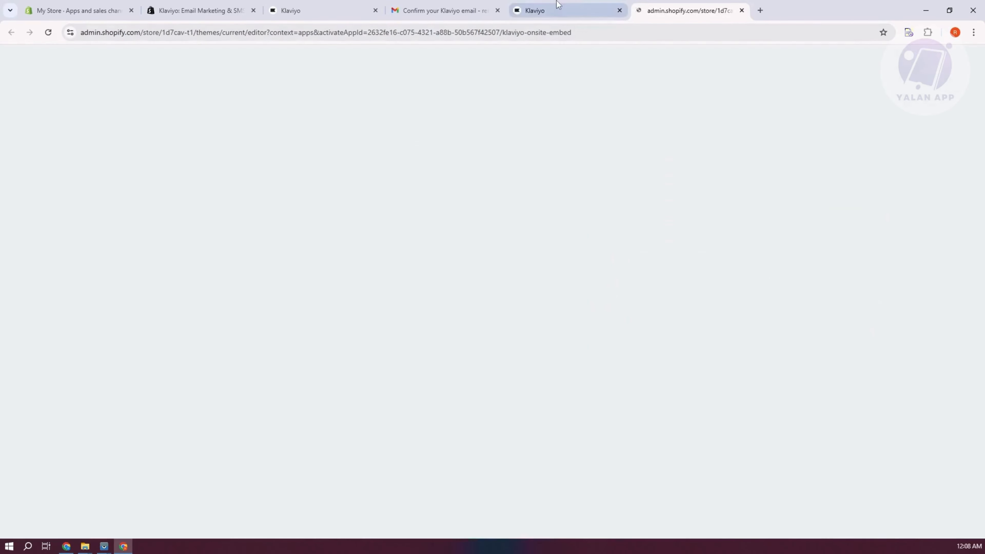
left_click(554, 10)
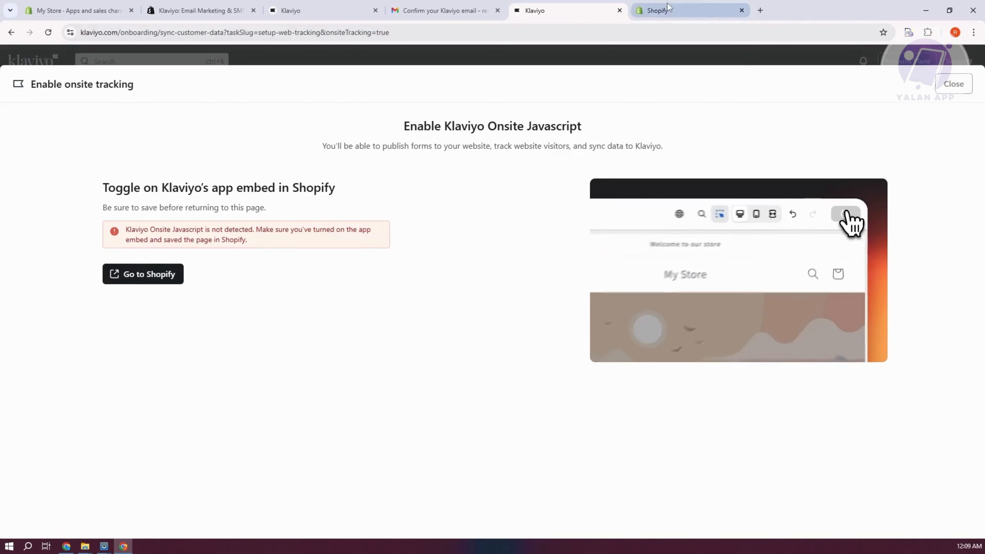
left_click(635, 5)
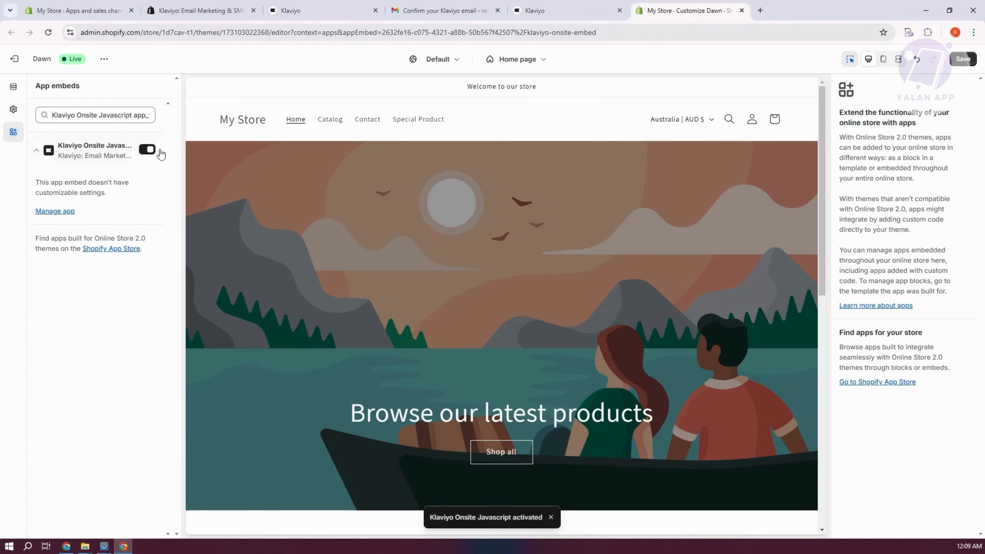
left_click(963, 59)
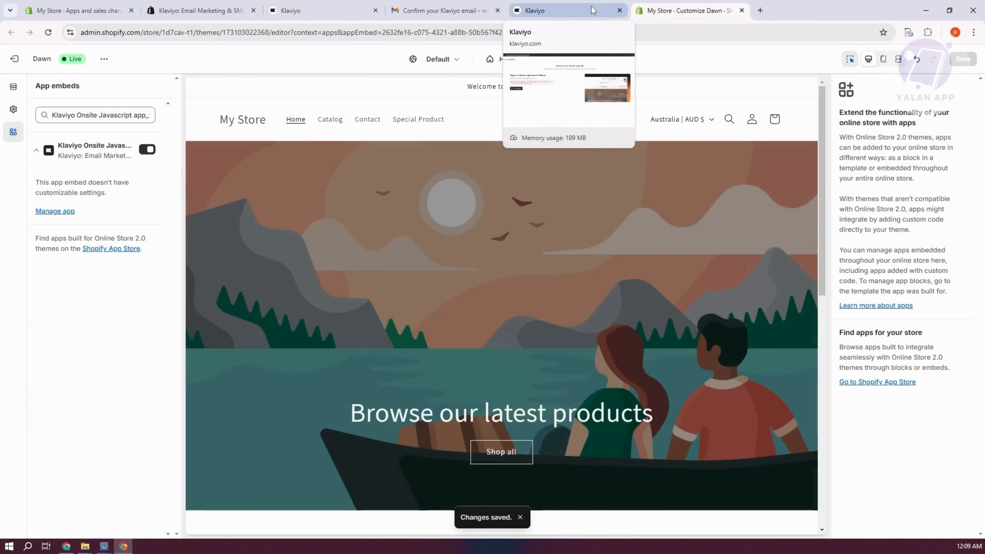
left_click(592, 10)
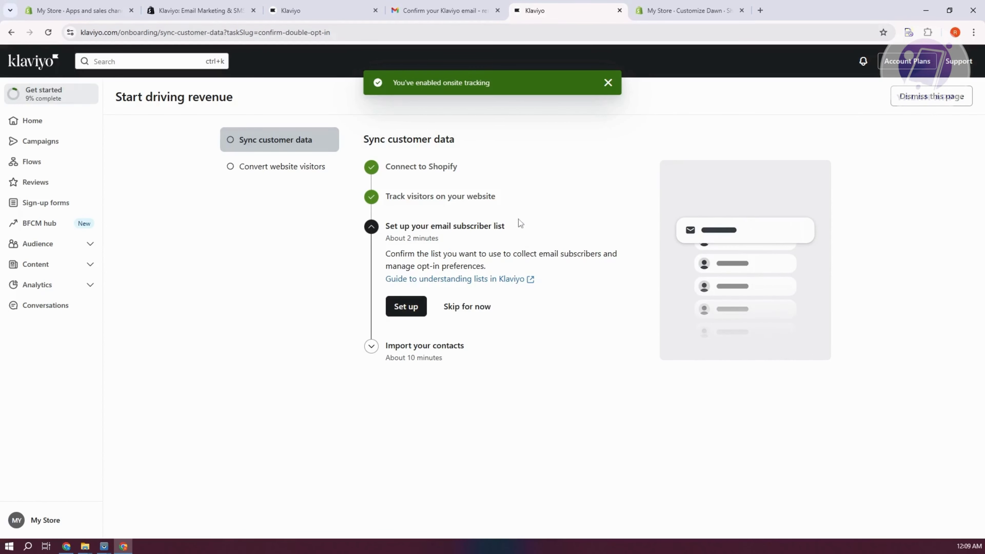
Start the email subscriber list setup and choose Email List as the main email list.
left_click(408, 310)
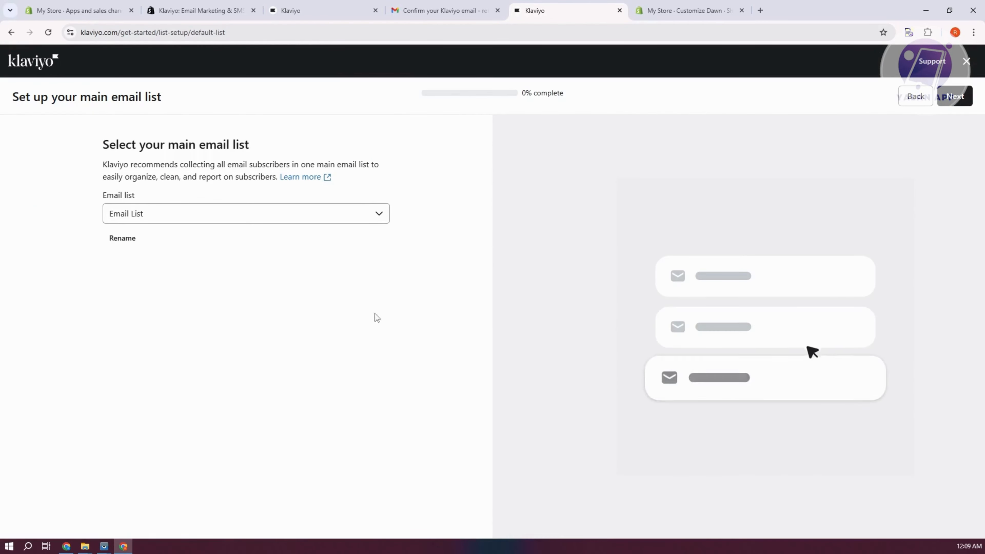
left_click(381, 215)
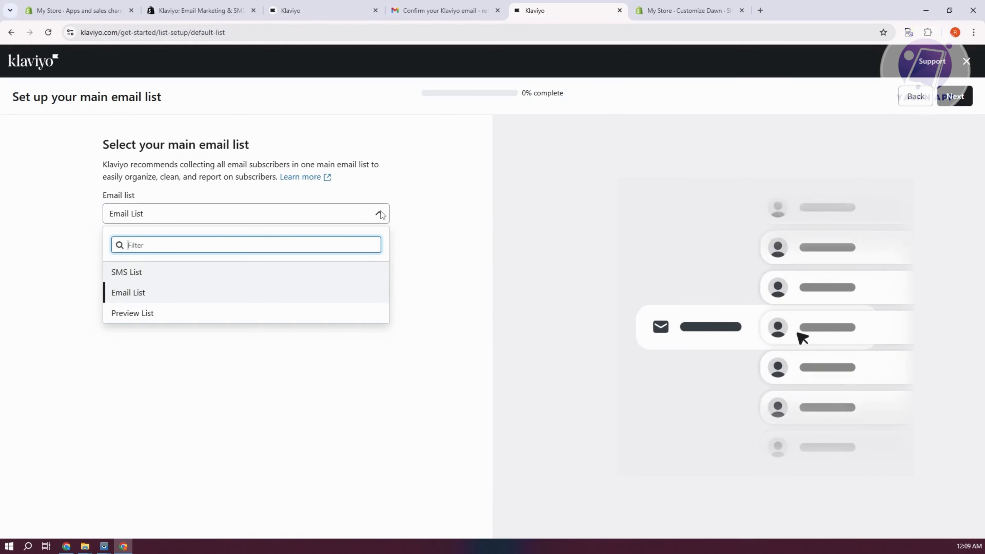
left_click(433, 191)
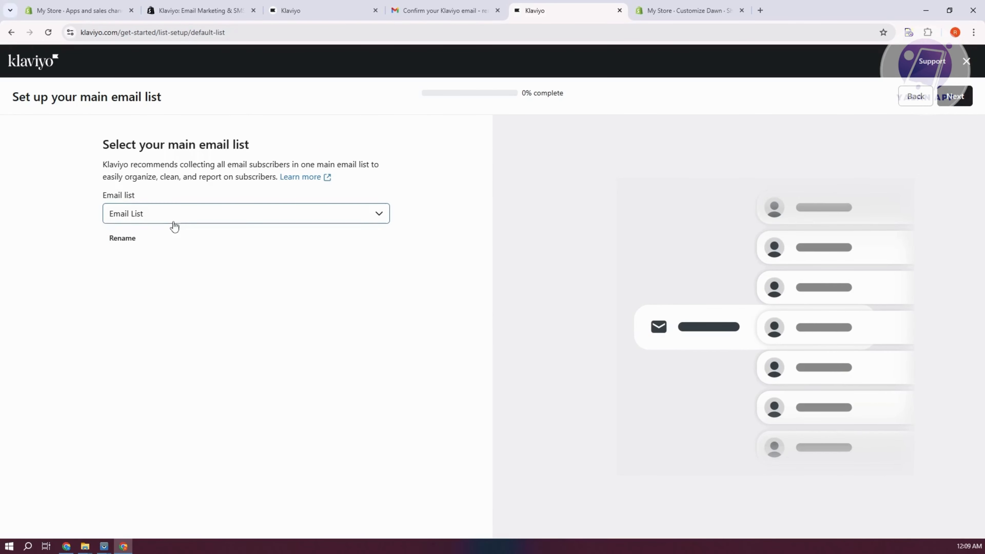
left_click(150, 214)
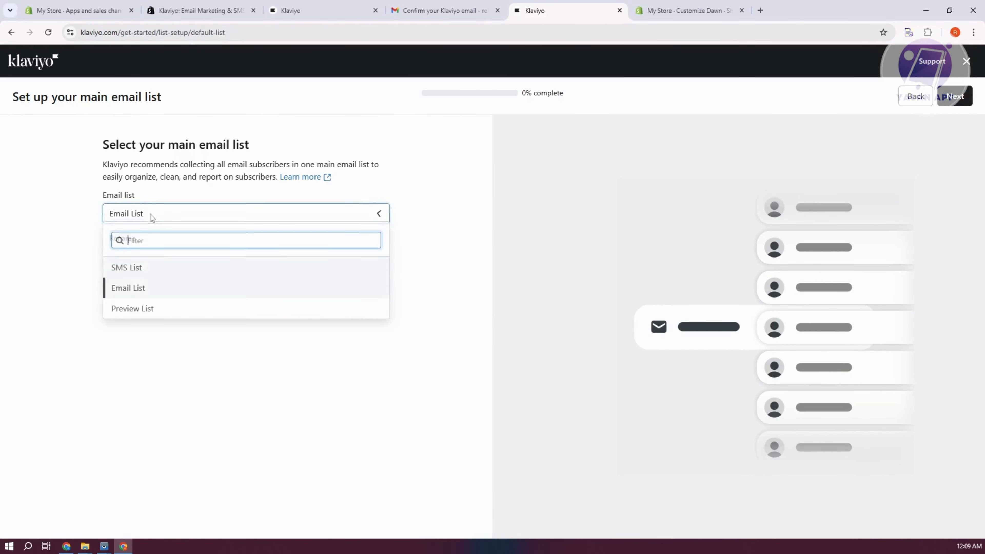
left_click(133, 293)
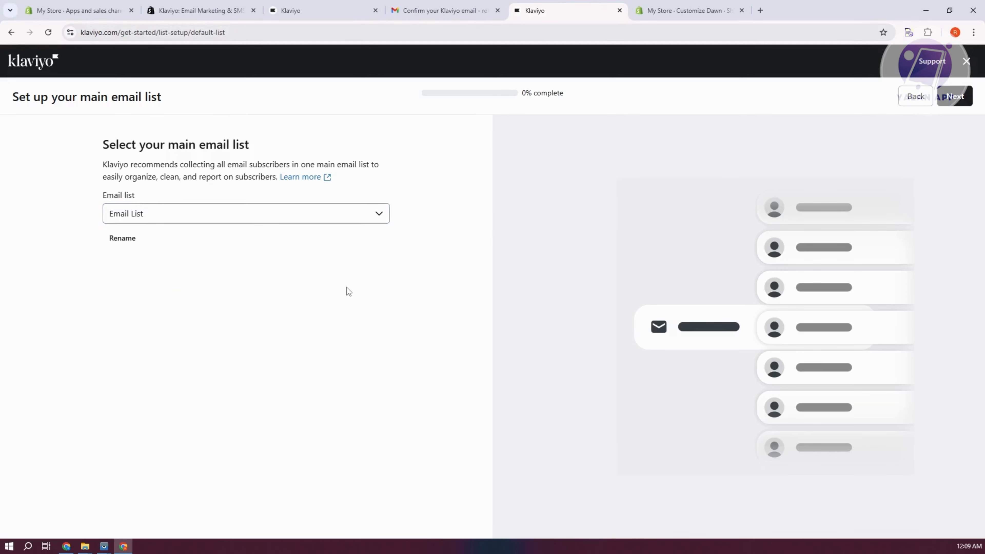
left_click(964, 101)
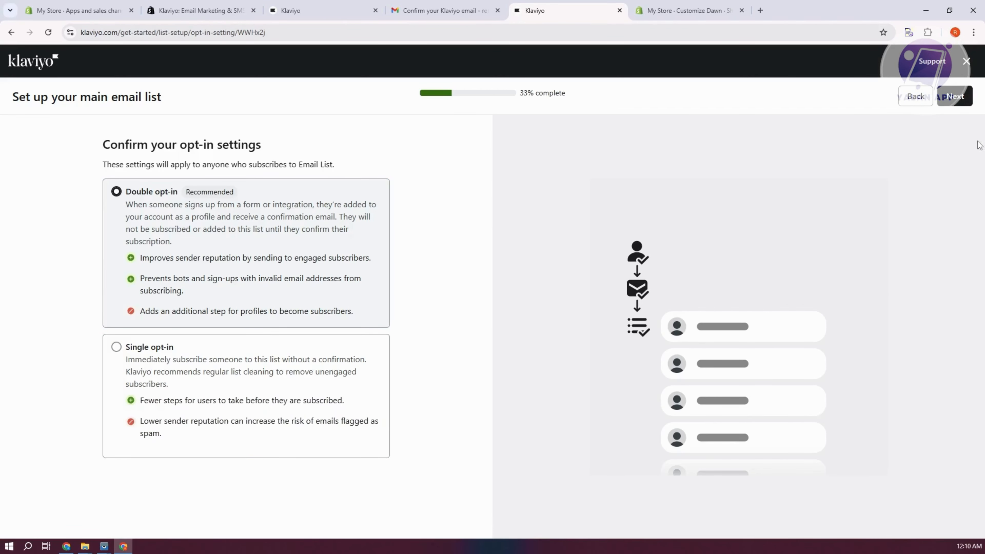
Accept Double opt-in for the main email list and open its confirmation email for editing.
left_click(954, 99)
right_click(956, 107)
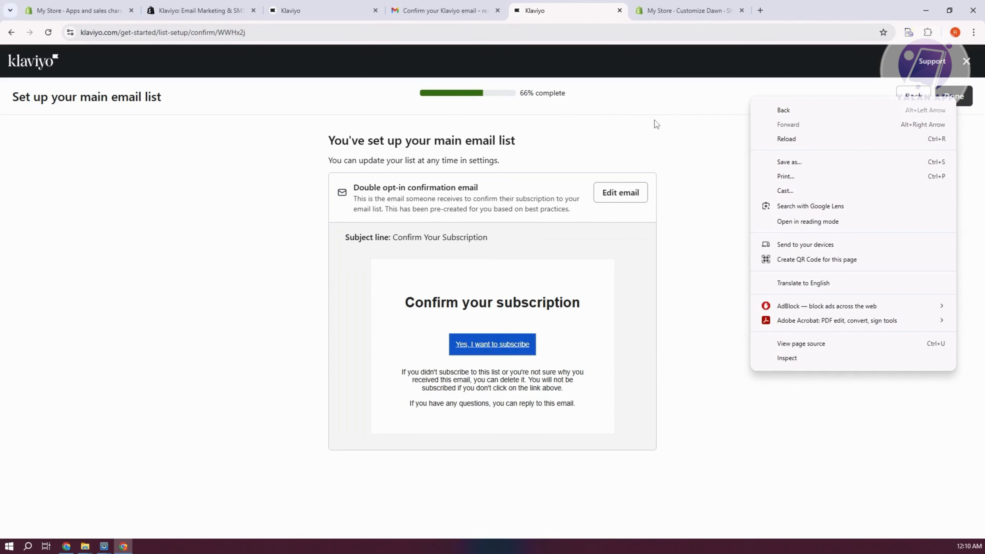
left_click(654, 119)
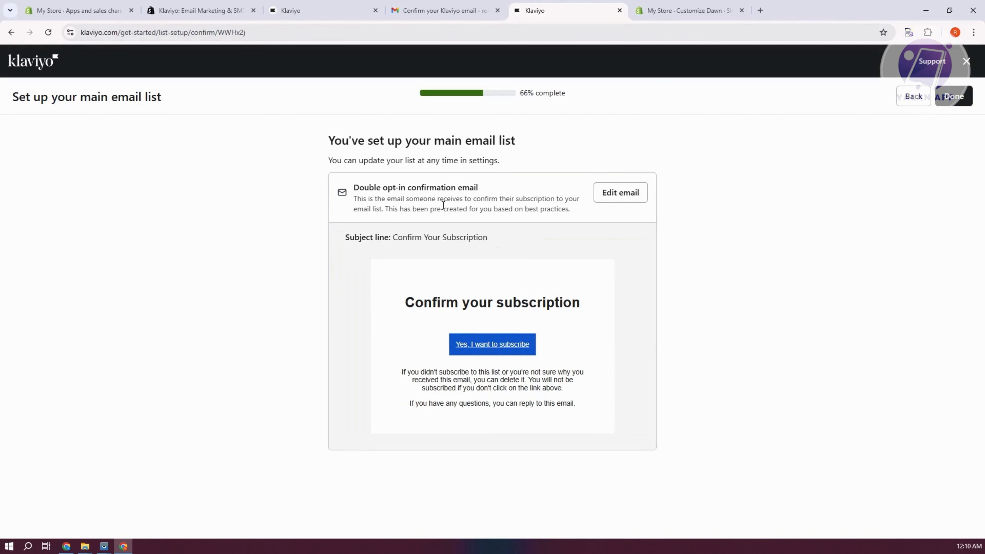
left_click(619, 194)
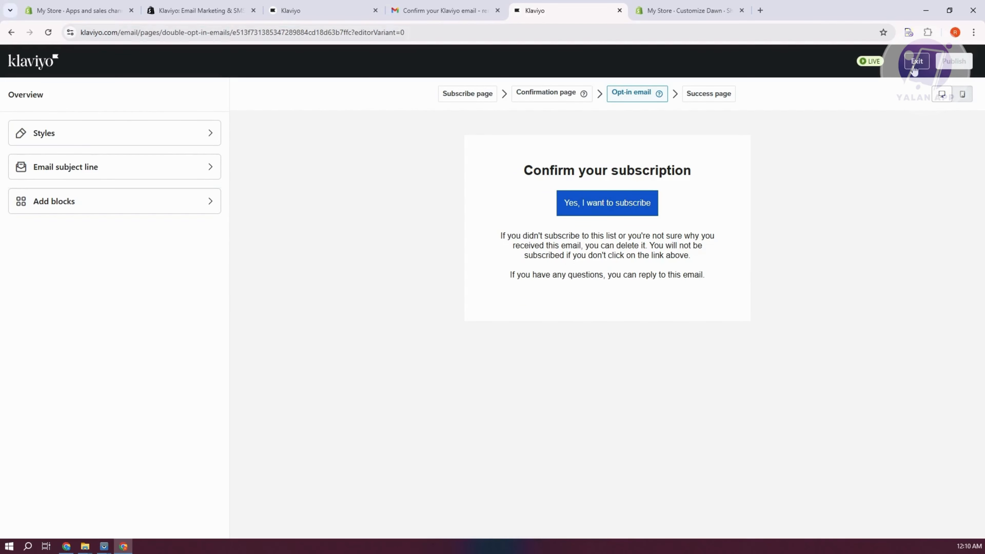
Exit the opt-in email editor, look over the Home dashboard, and return to the Sync customer data onboarding page.
left_click(916, 62)
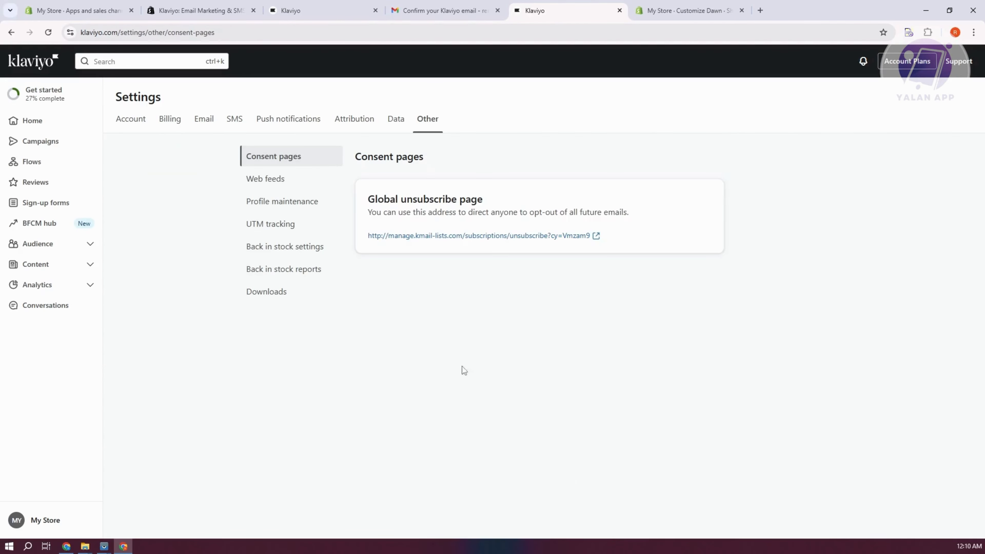
left_click(36, 121)
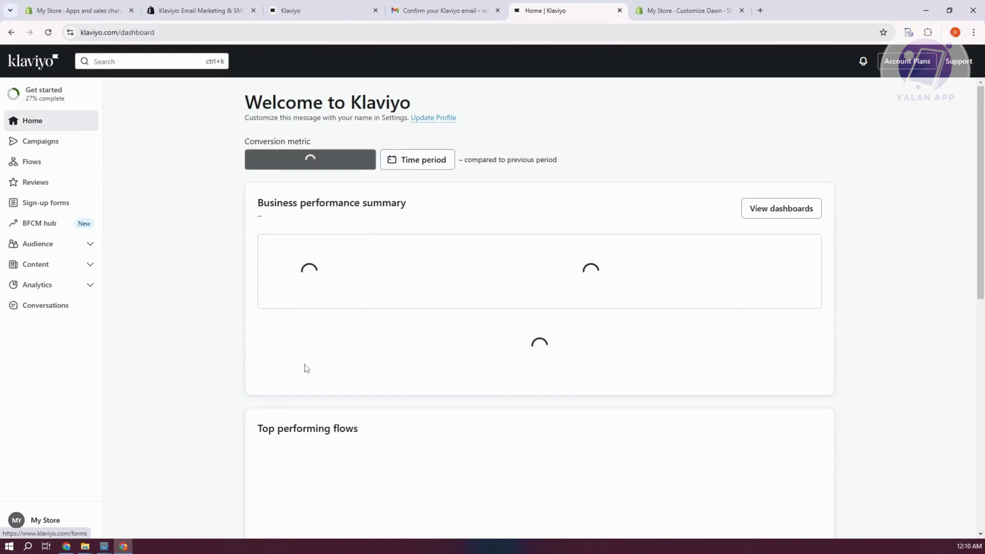
scroll(547, 264, "down", 3)
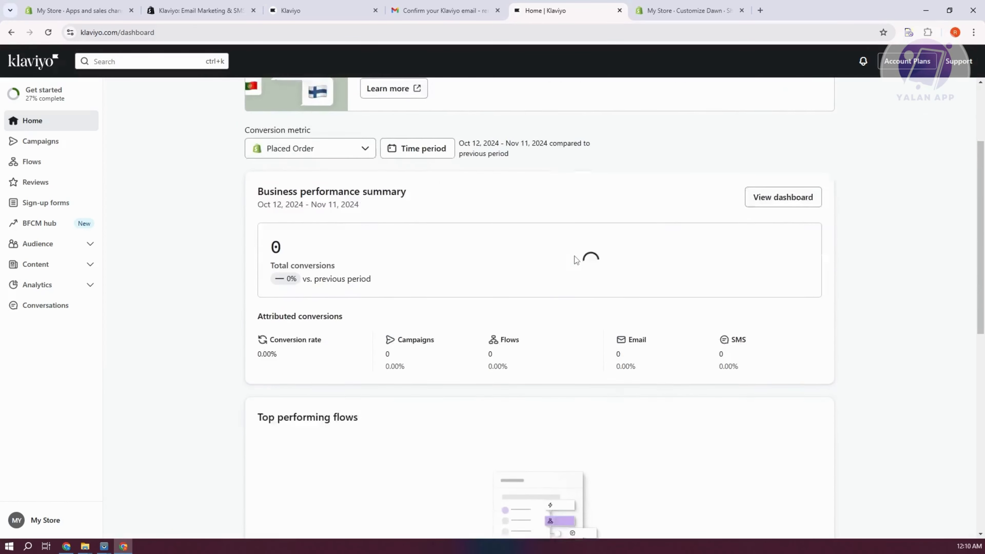
scroll(574, 256, "up", 2)
scroll(548, 262, "up", 1)
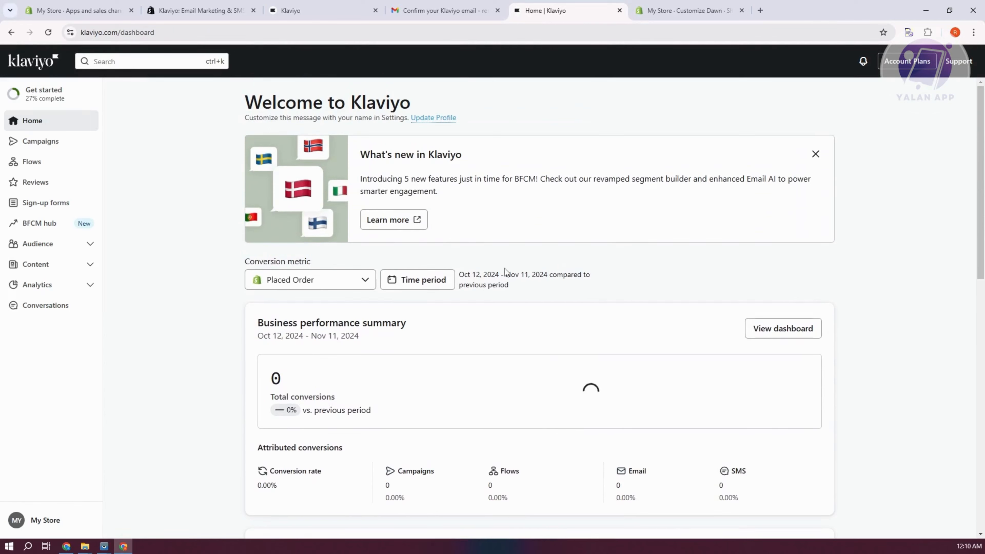
left_click(13, 33)
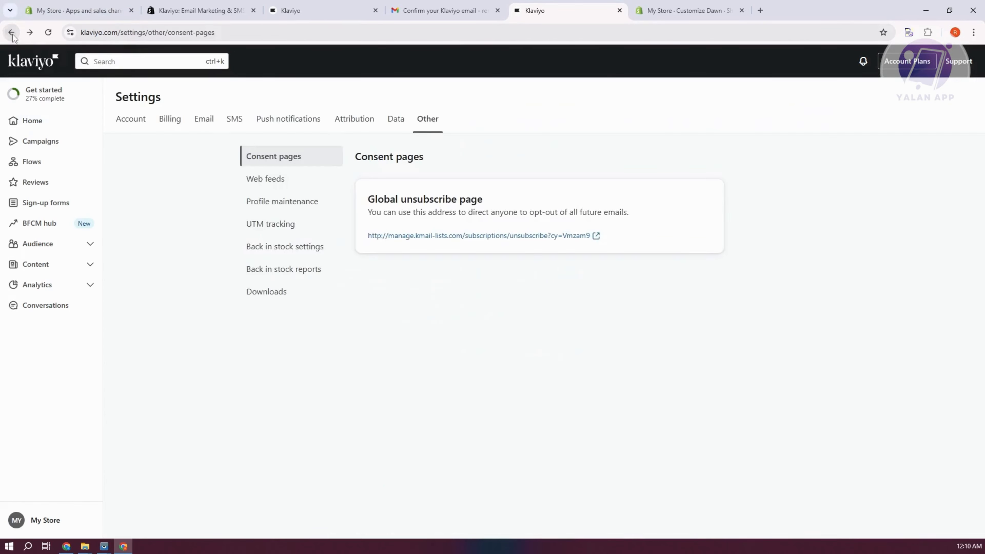
left_click(12, 34)
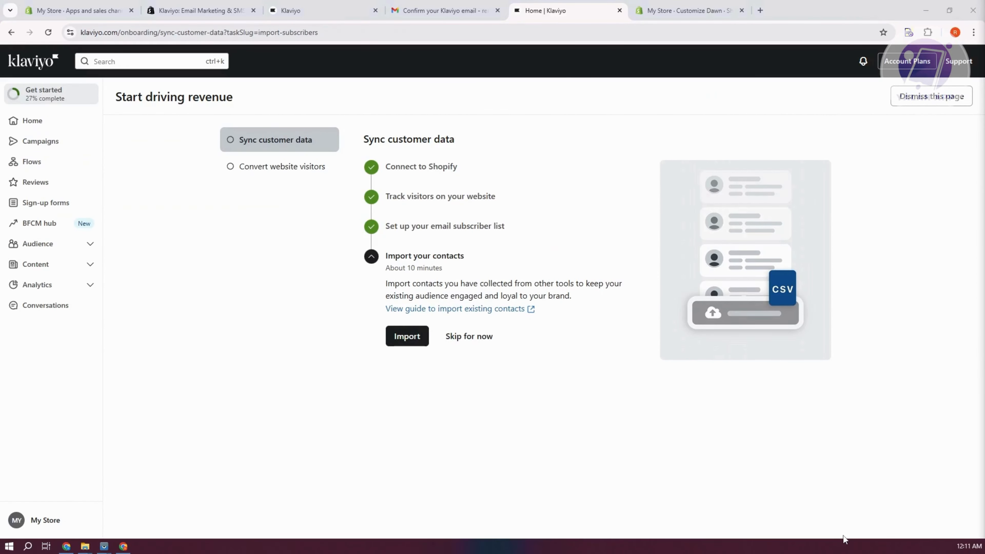
Start importing Email contacts into Email List, proceed as far as the CSV upload, and exit the import without uploading a file.
left_click(405, 337)
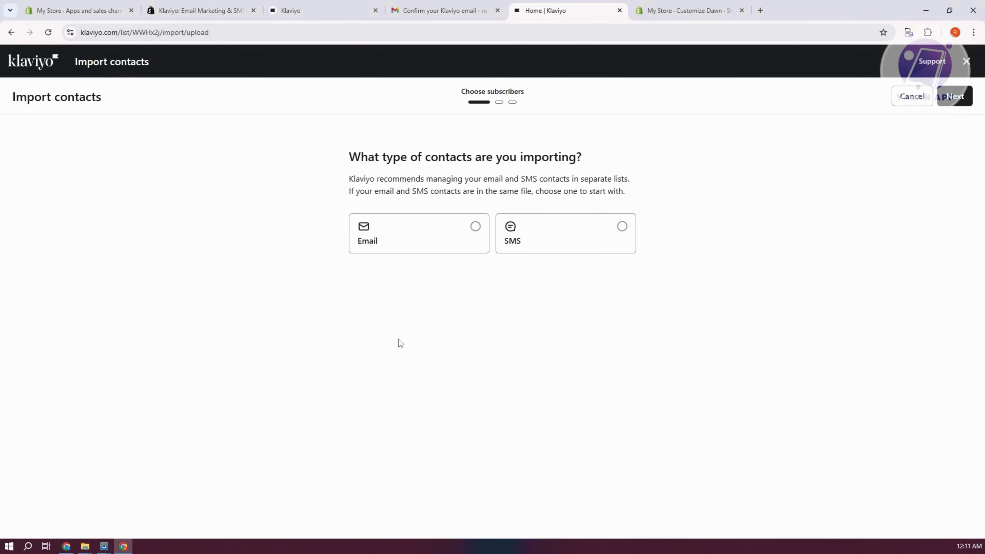
left_click(475, 227)
left_click(954, 97)
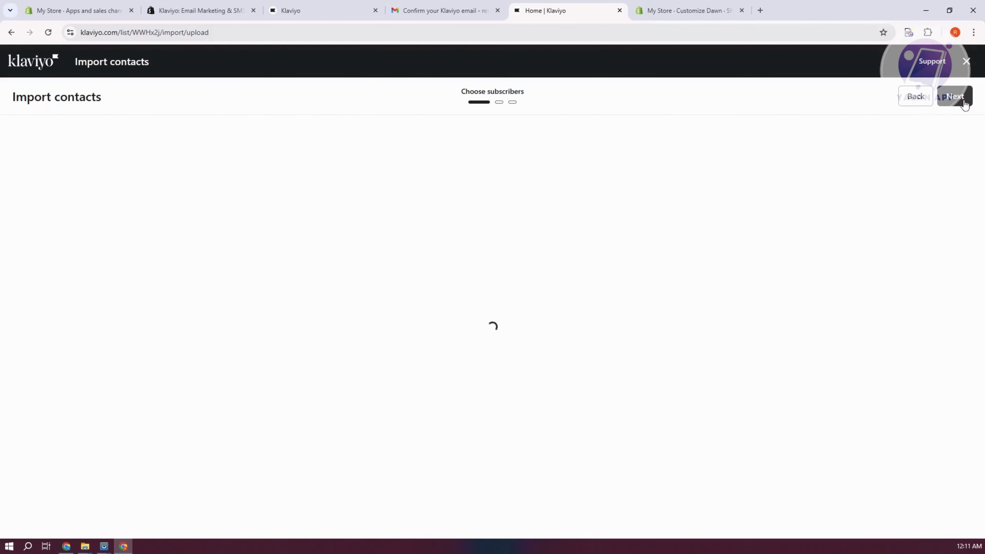
left_click(571, 238)
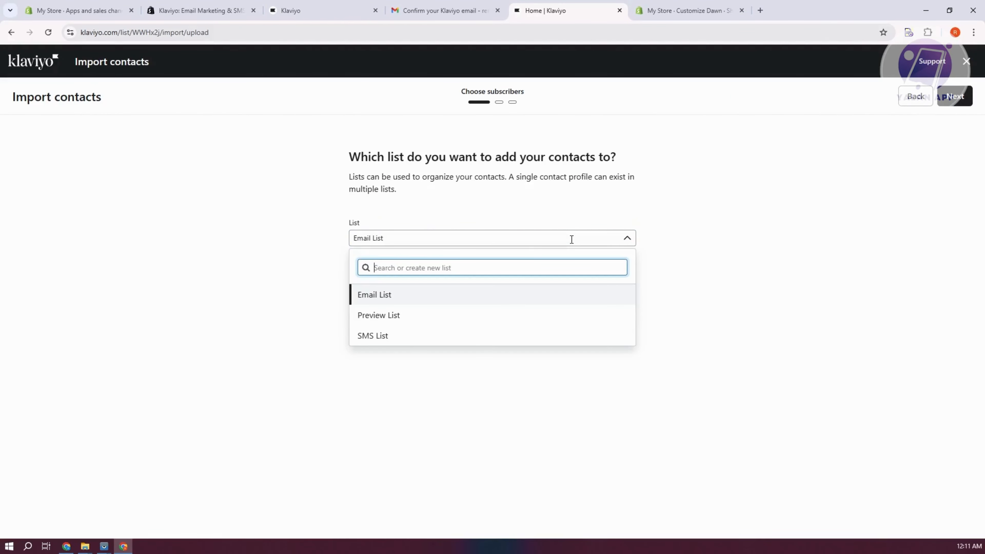
left_click(798, 205)
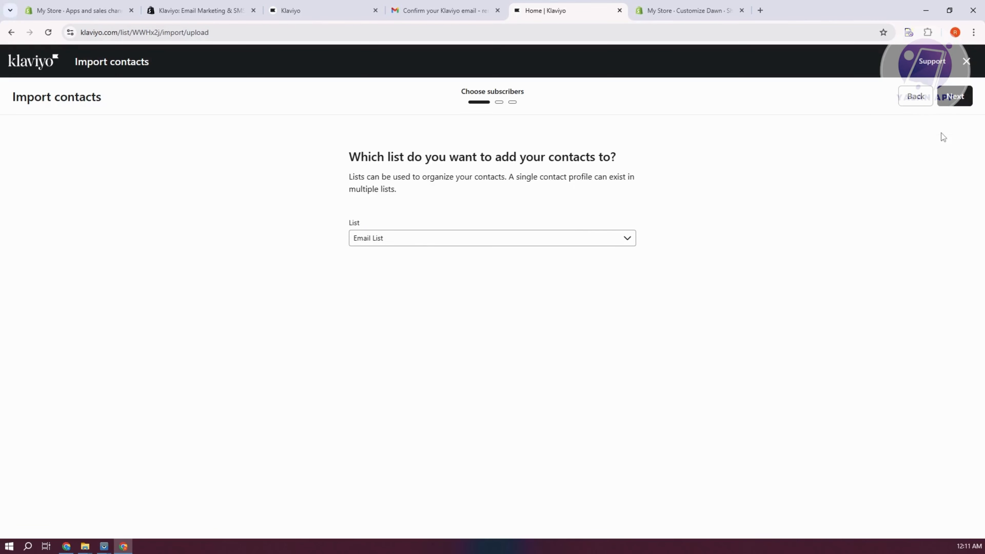
left_click(955, 97)
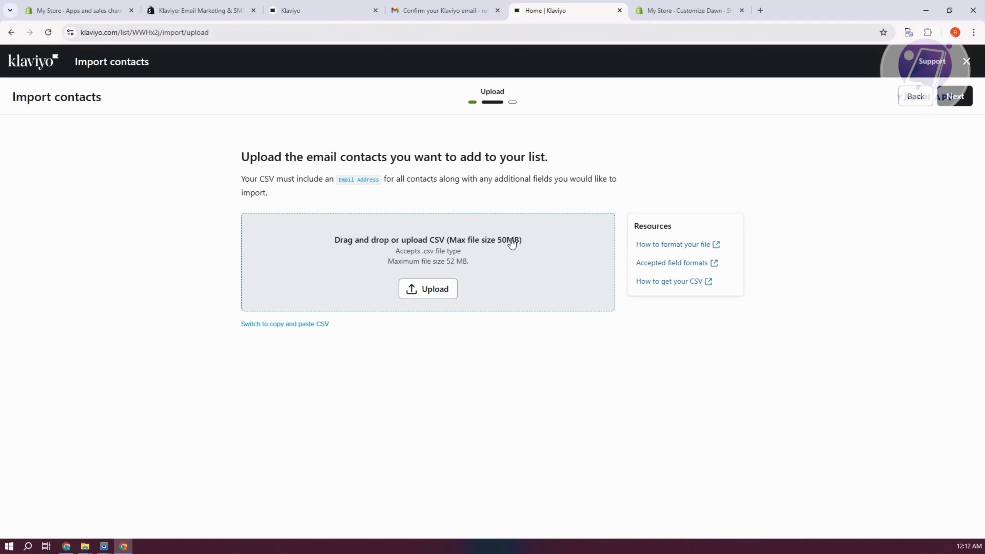
left_click(966, 60)
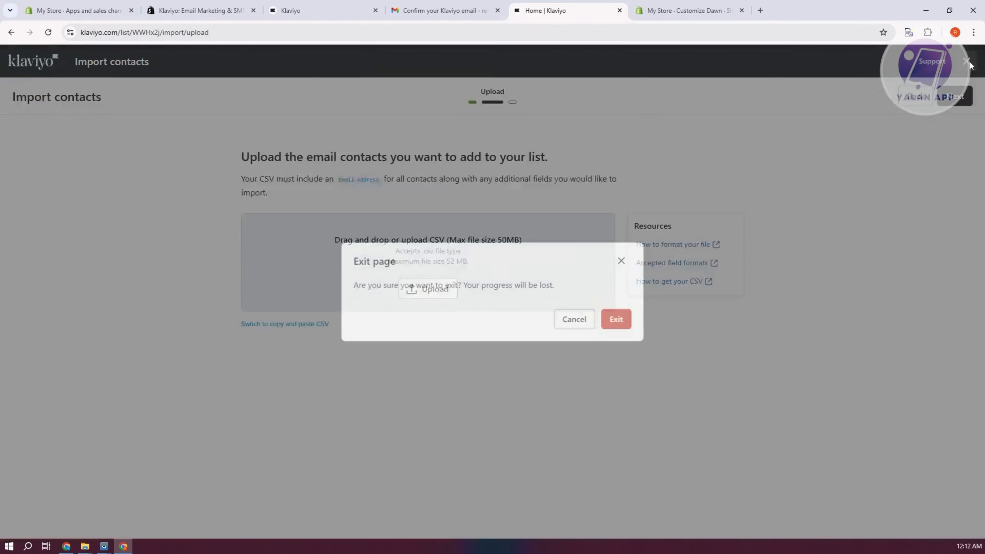
left_click(618, 321)
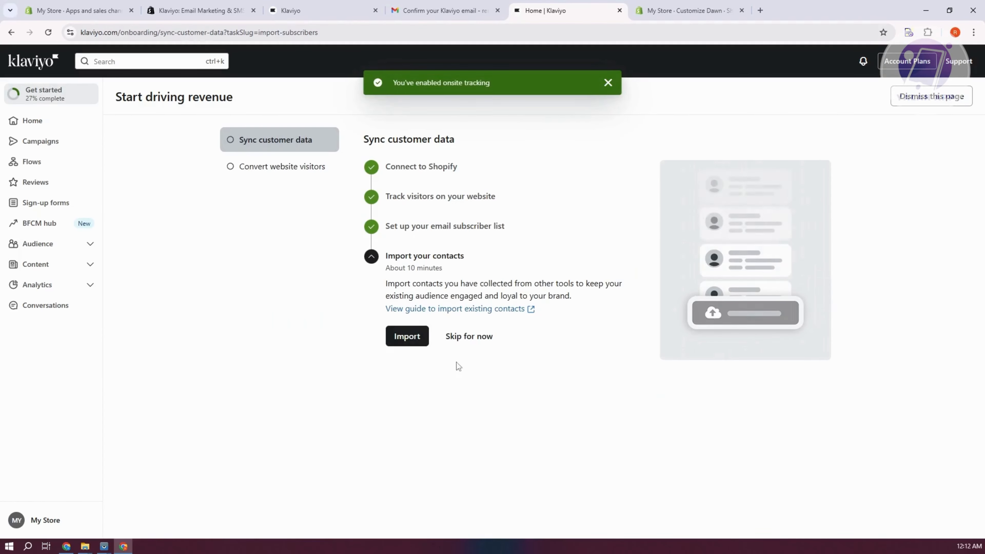
Create a flow from the Abandoned Cart template and accept its Checkout Started trigger.
left_click(54, 170)
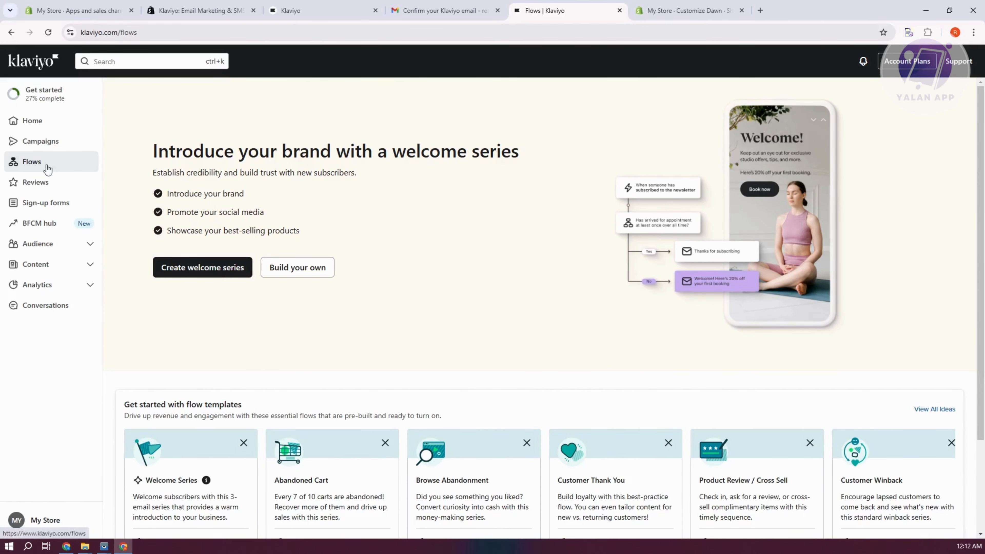
scroll(530, 235, "down", 3)
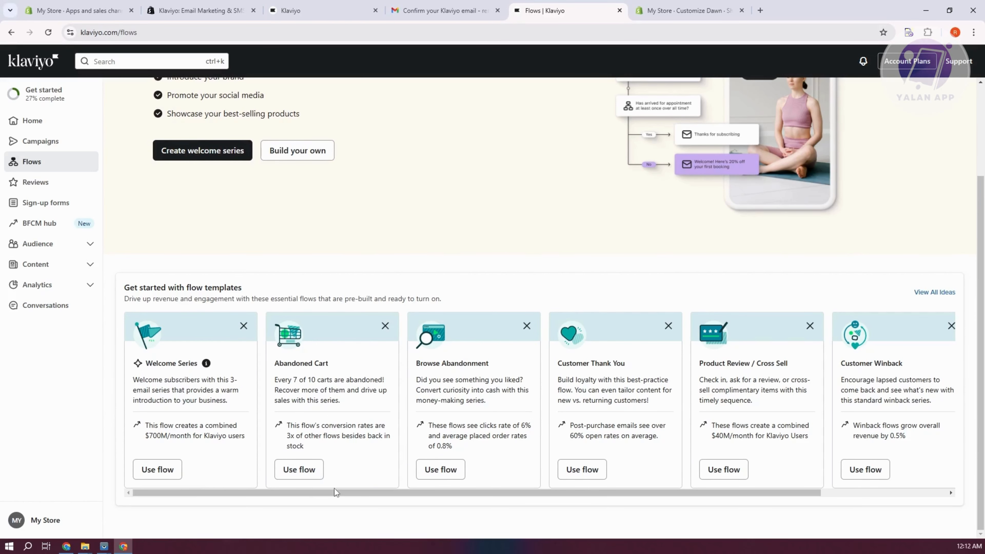
left_click(314, 469)
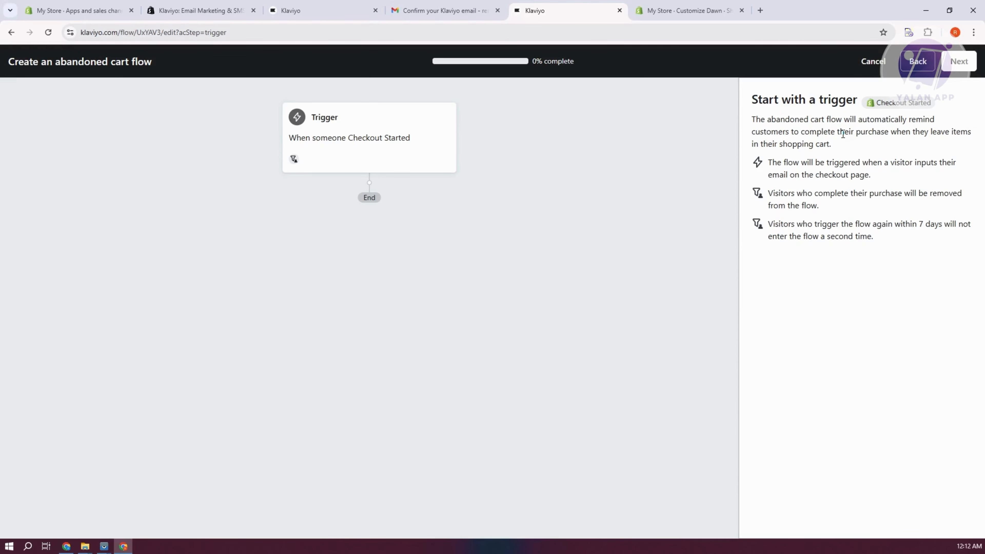
left_click(370, 149)
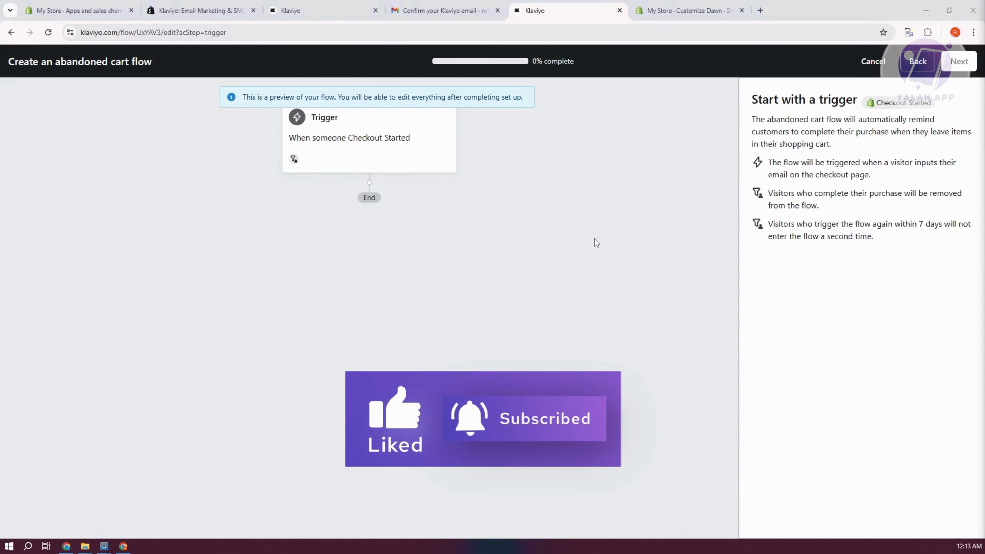
left_click(950, 55)
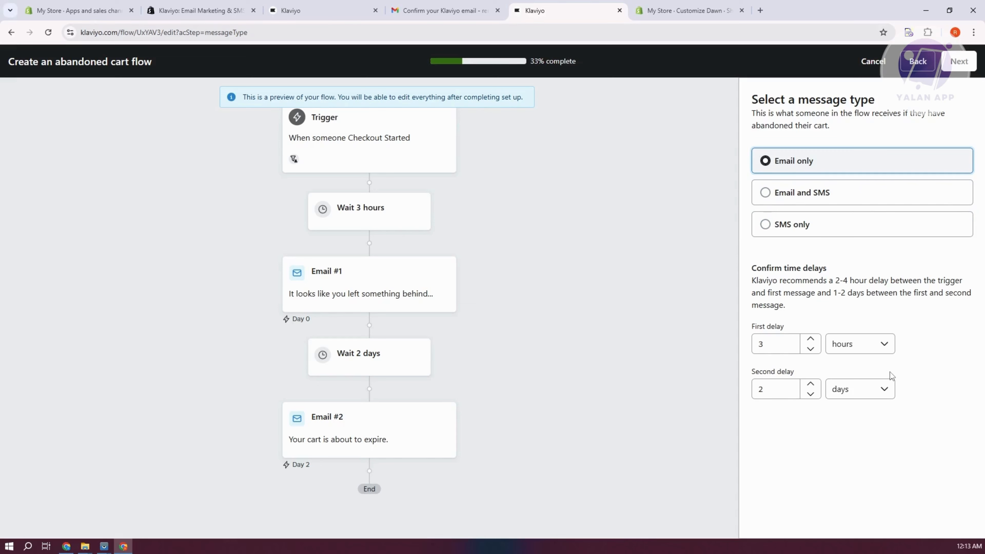
Set the abandoned cart flow's first delay to 3 days and second delay to 5 days, and continue to the sender information.
left_click(880, 353)
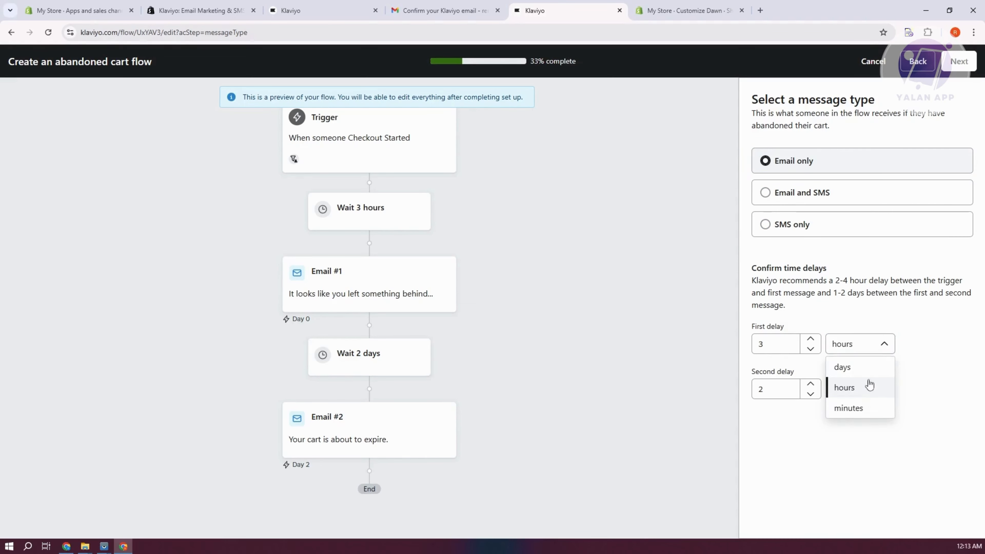
left_click(933, 343)
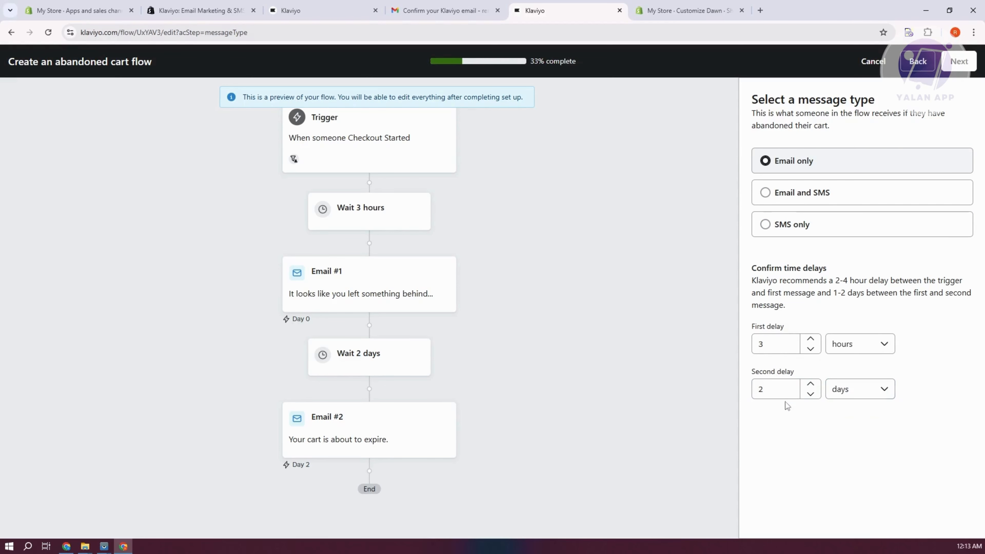
left_click(884, 346)
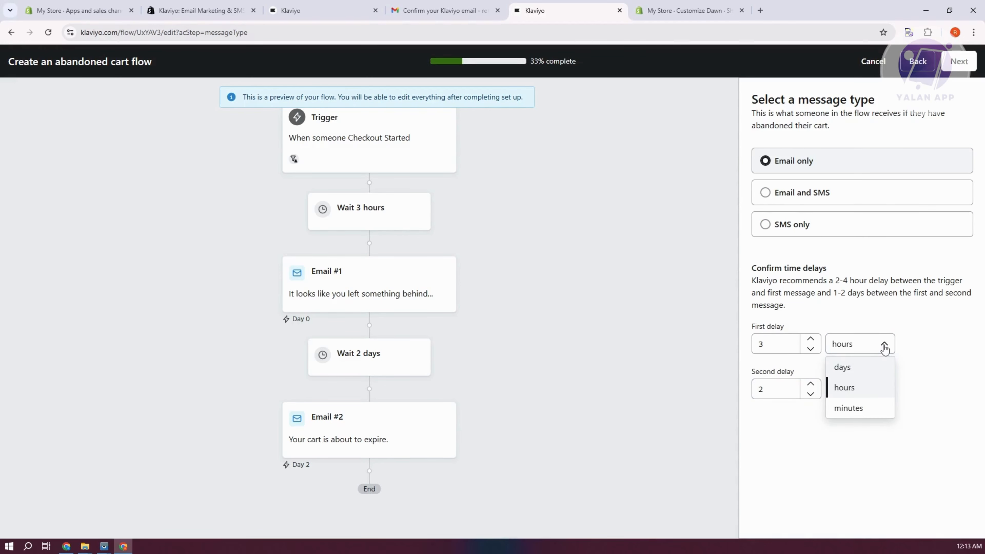
left_click(853, 368)
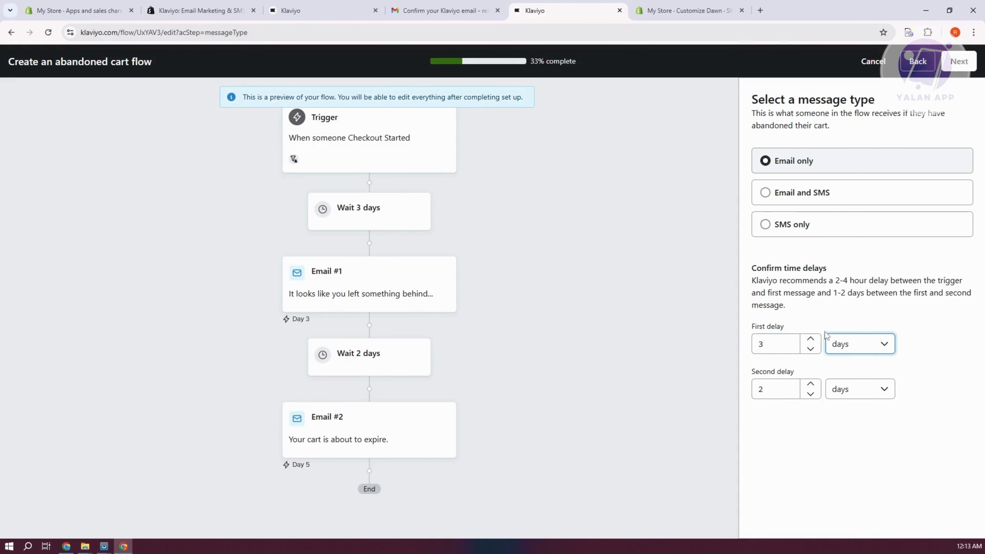
left_click(873, 391)
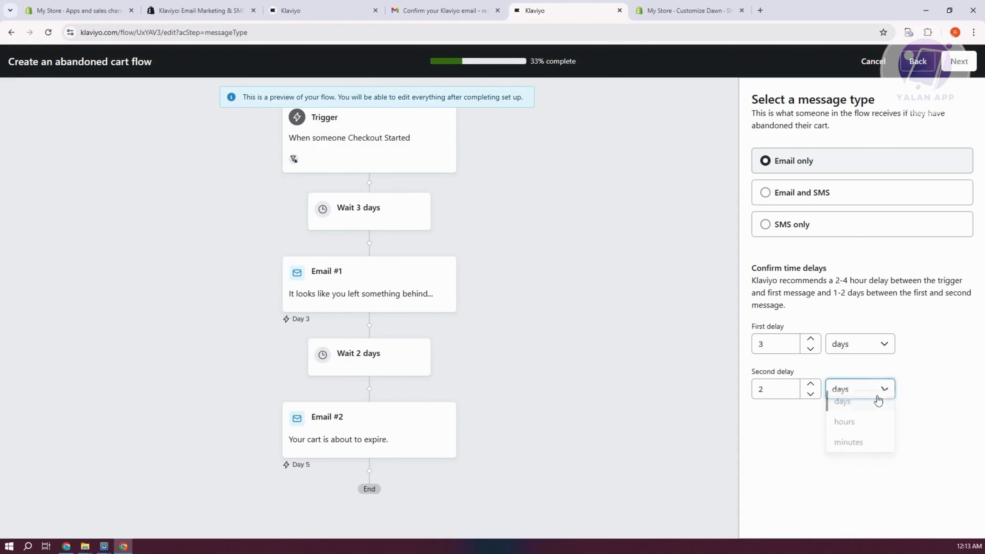
left_click(774, 397)
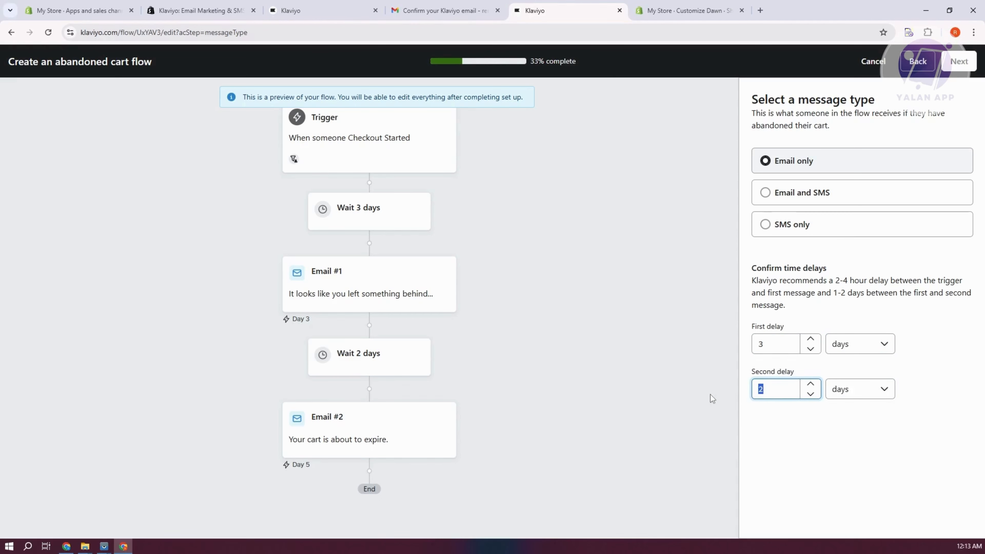
type("5")
left_click(853, 430)
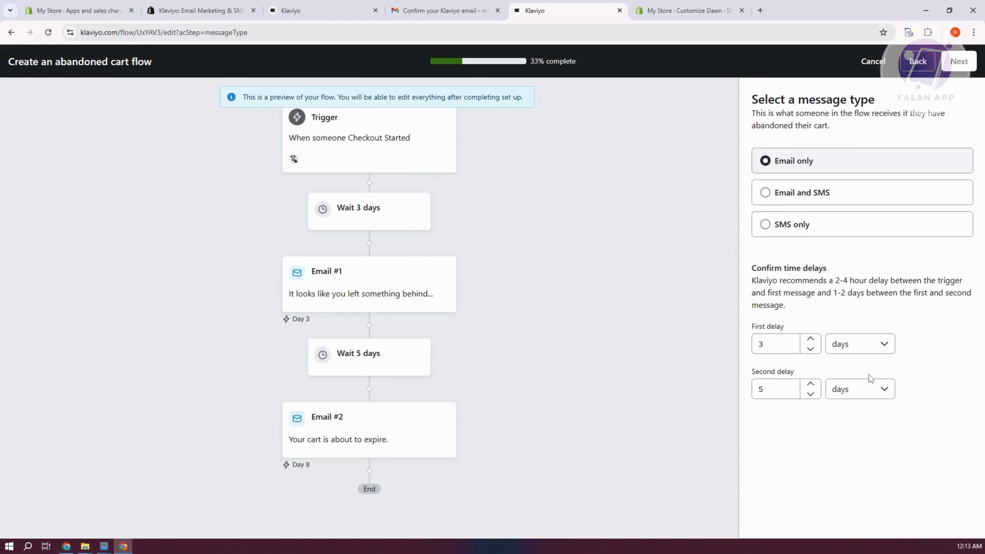
left_click(961, 63)
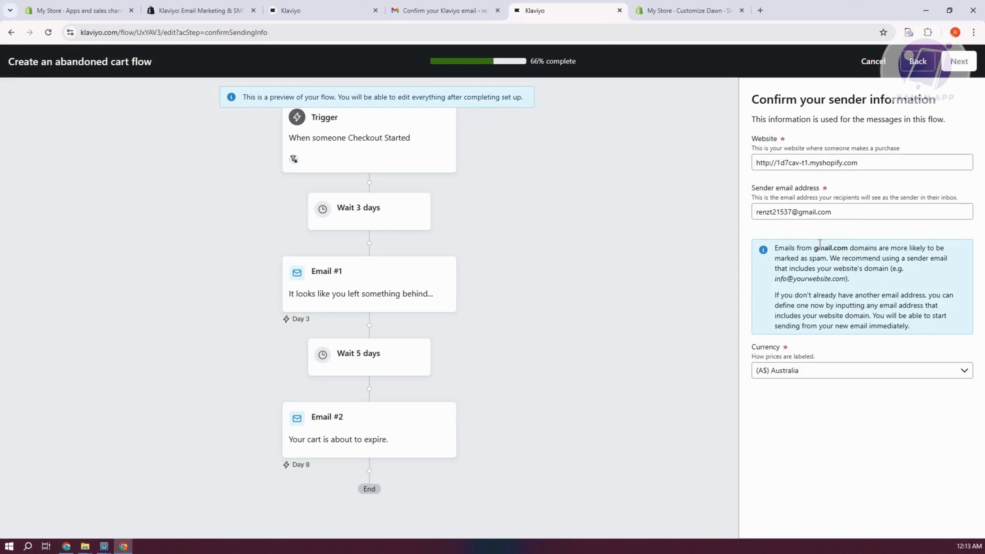
Review and accept the prefilled website, sender email address and (A$) Australia currency, finish the flow setup, and dismiss the completion notice.
left_click_drag(879, 168, 747, 167)
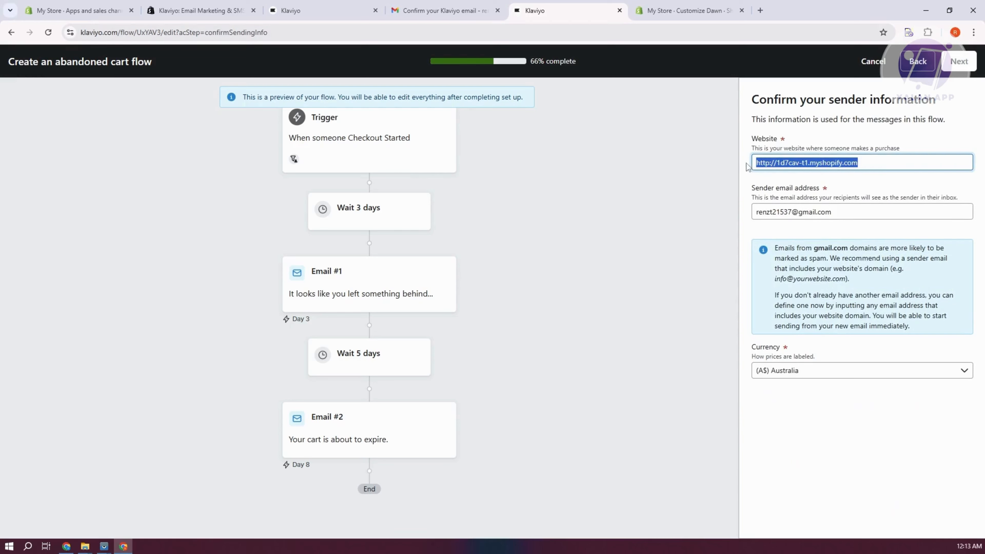
left_click(871, 161)
left_click_drag(868, 213, 692, 214)
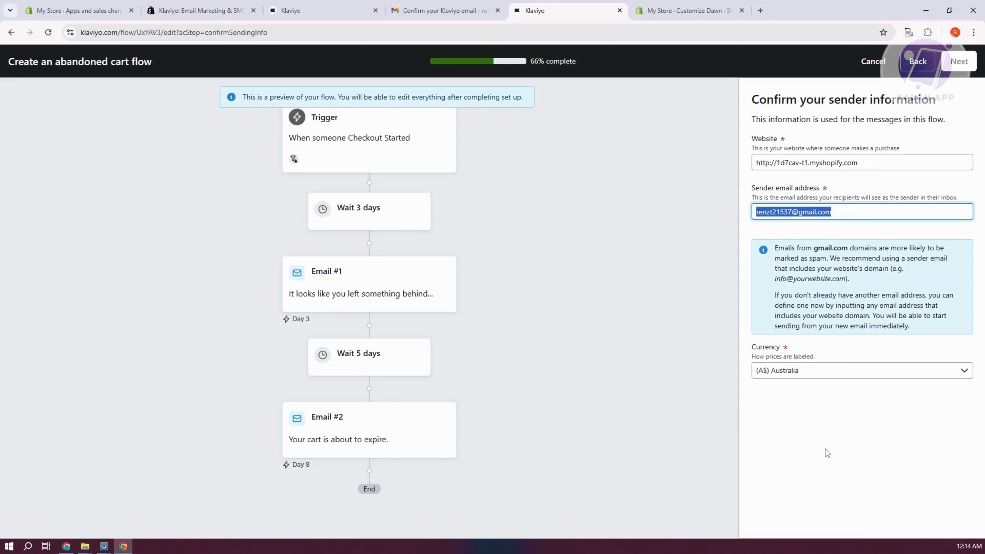
left_click(813, 373)
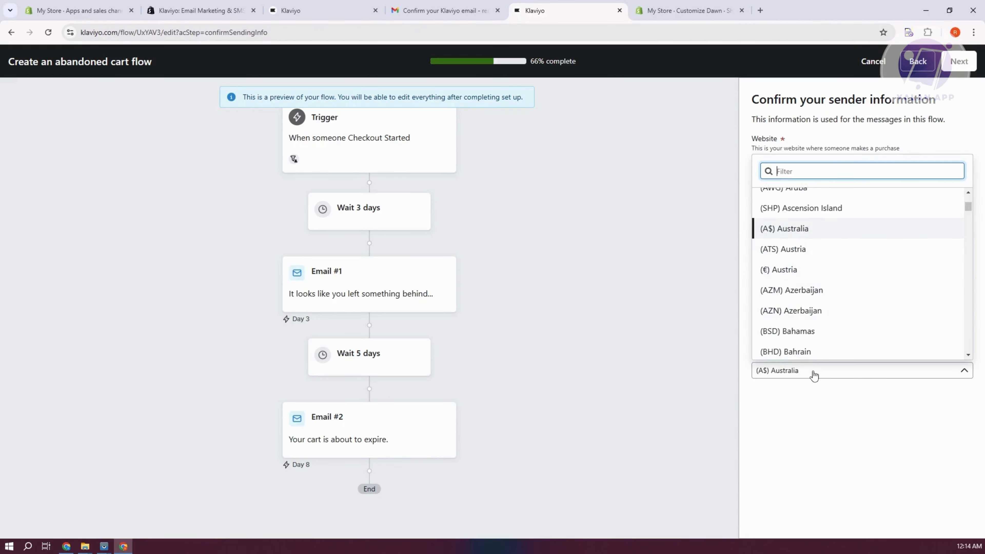
left_click(836, 443)
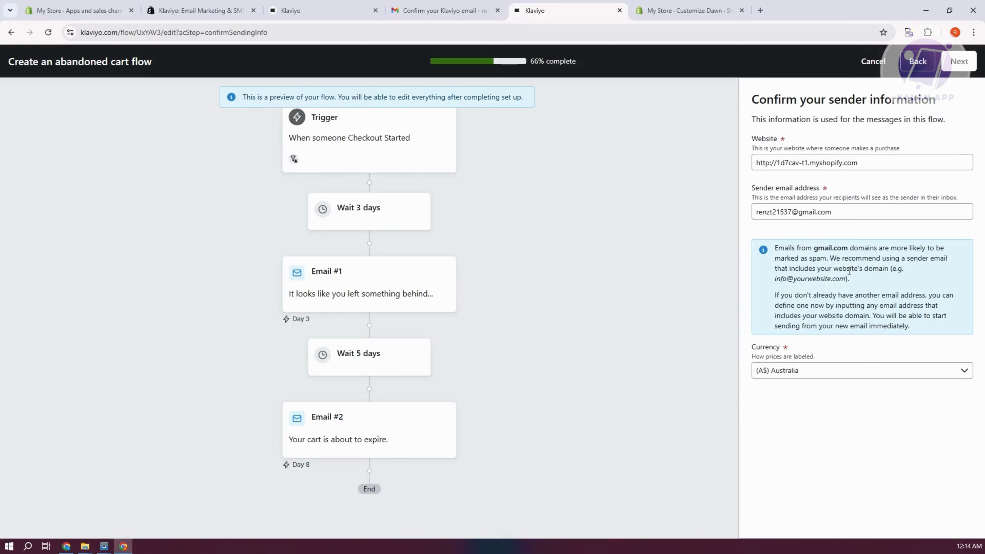
left_click(840, 216)
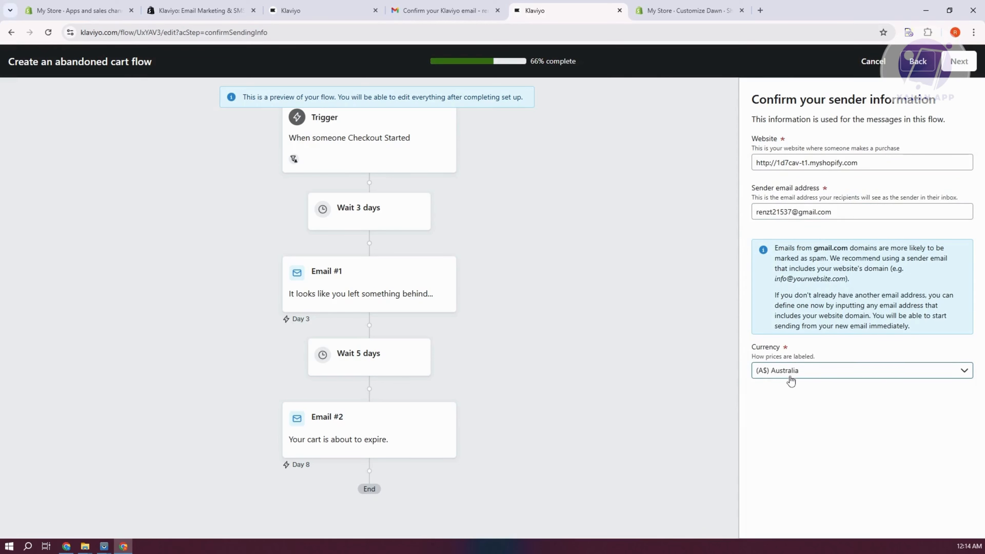
left_click(959, 60)
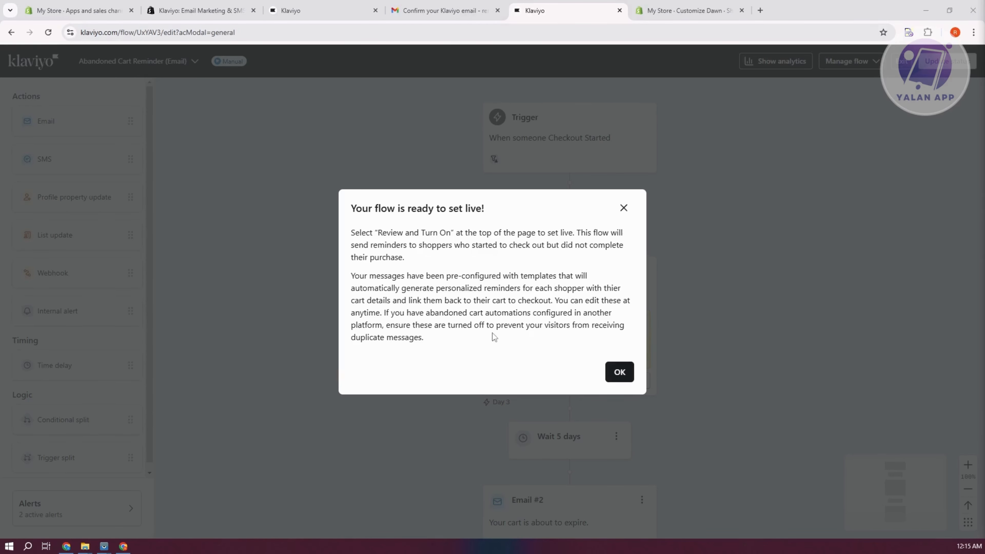
left_click(619, 373)
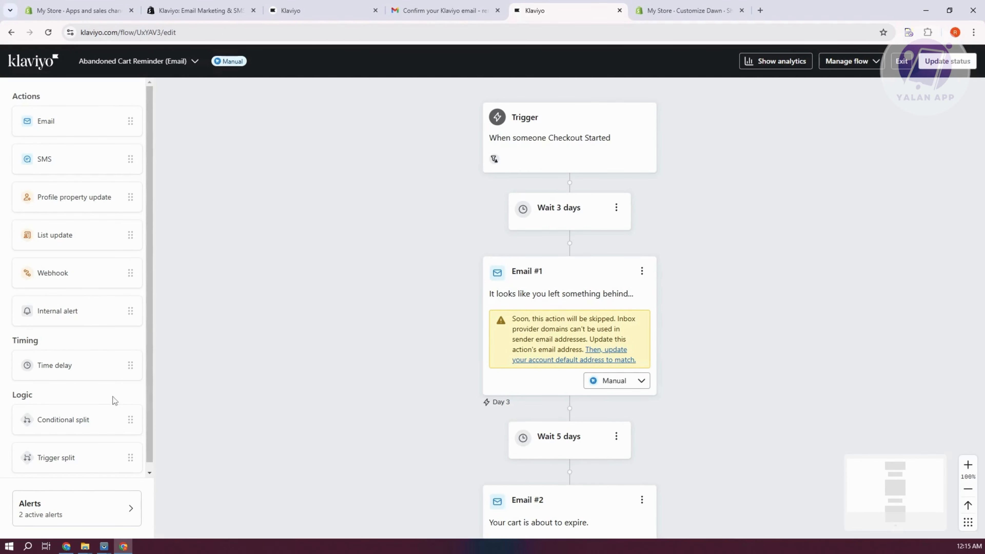
scroll(82, 407, "down", 1)
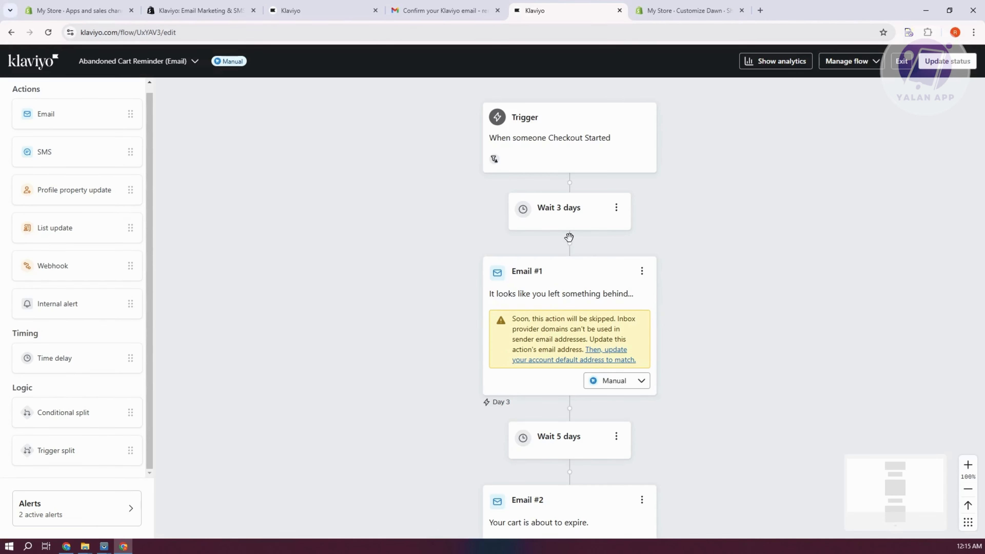
left_click_drag(572, 268, 599, 267)
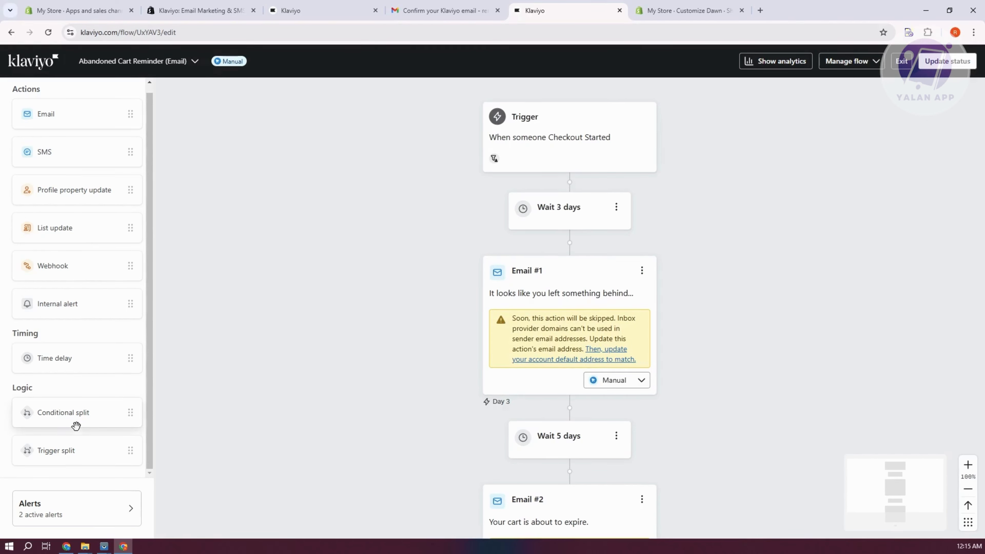
Review the abandoned cart flow's sequence, check the account's default sender email settings linked from Email #1, and return to the flow.
left_click_drag(58, 230, 53, 266)
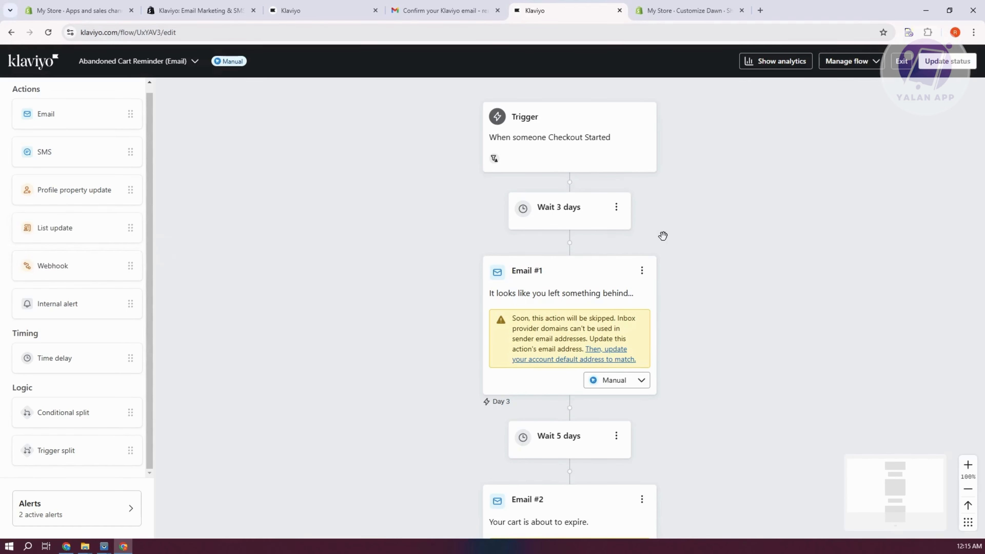
scroll(719, 347, "down", 5)
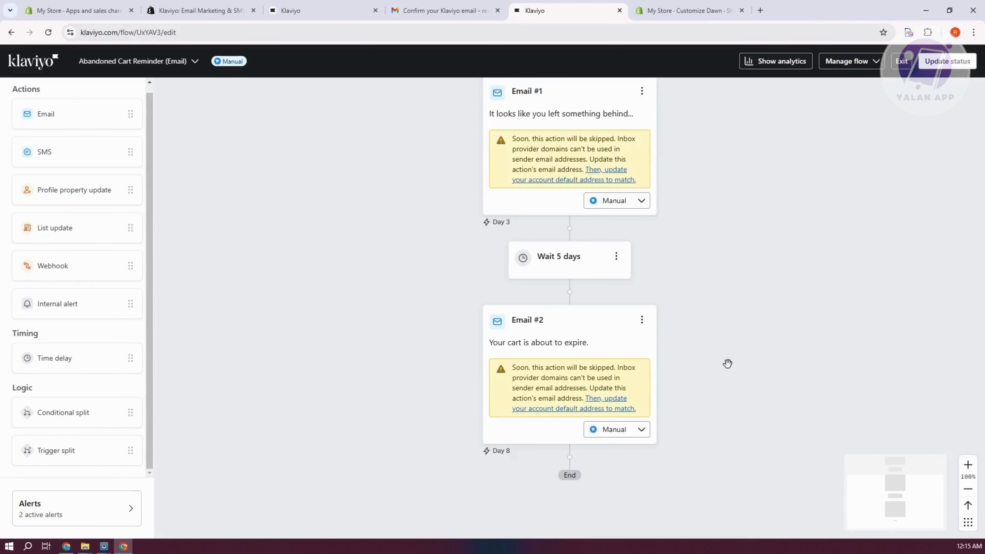
scroll(720, 347, "up", 4)
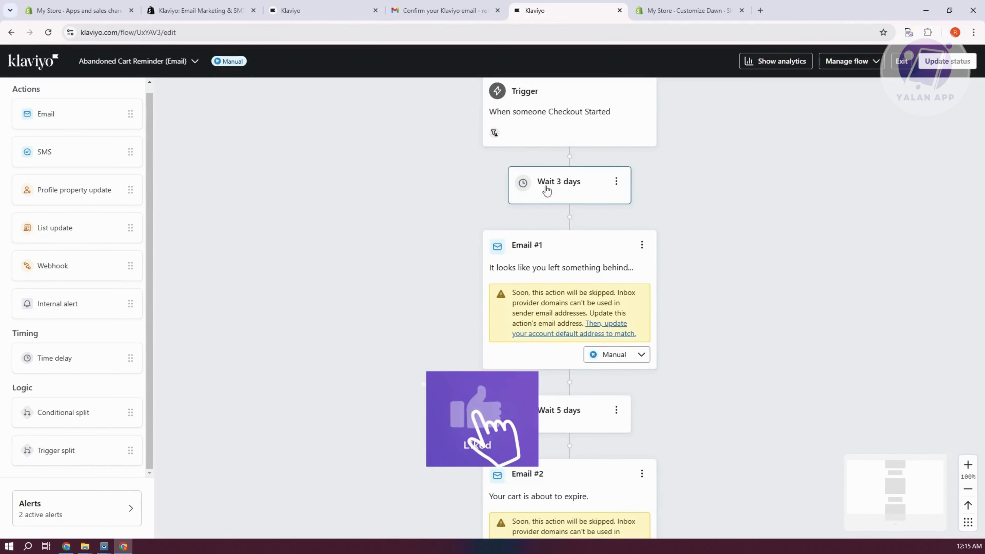
scroll(719, 332, "up", 2)
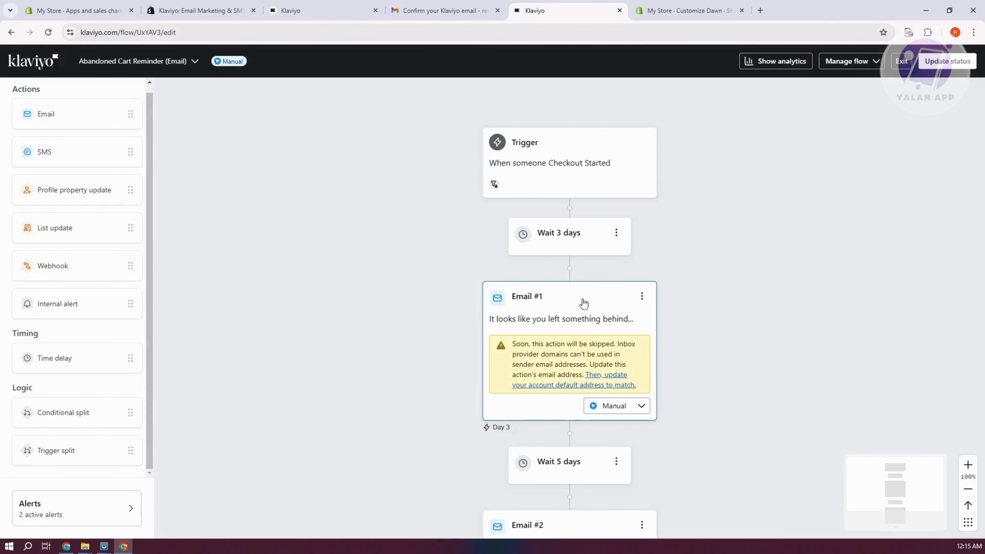
scroll(746, 378, "down", 1)
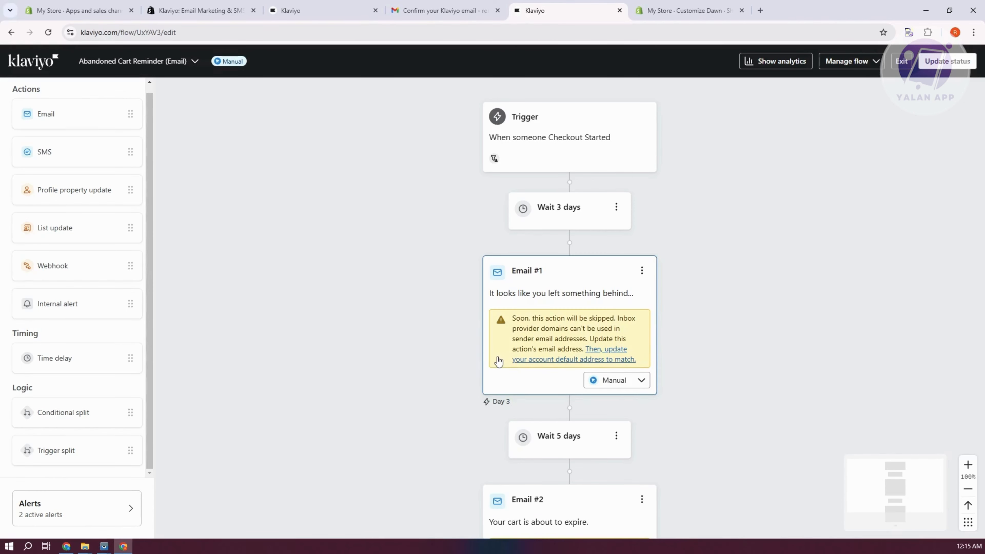
left_click(554, 360)
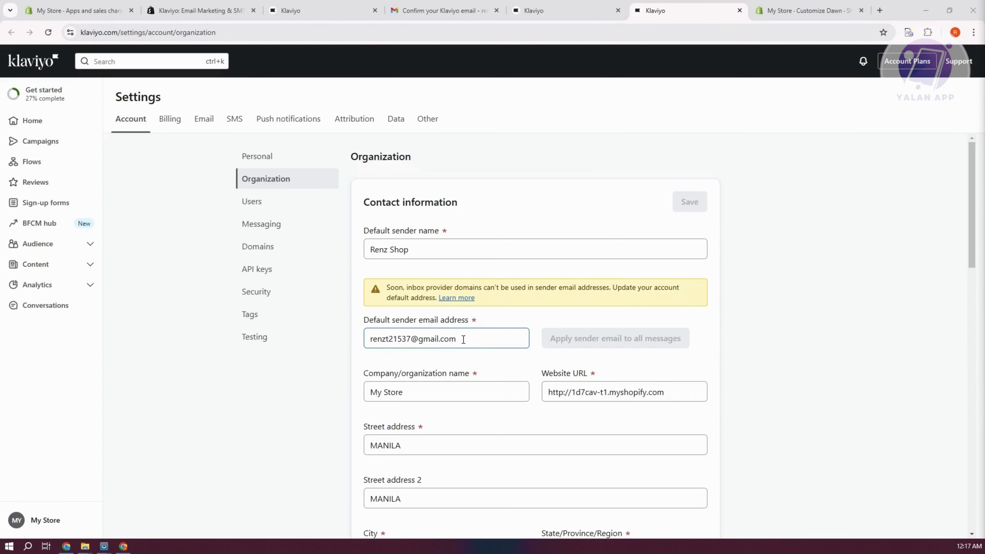
left_click(582, 12)
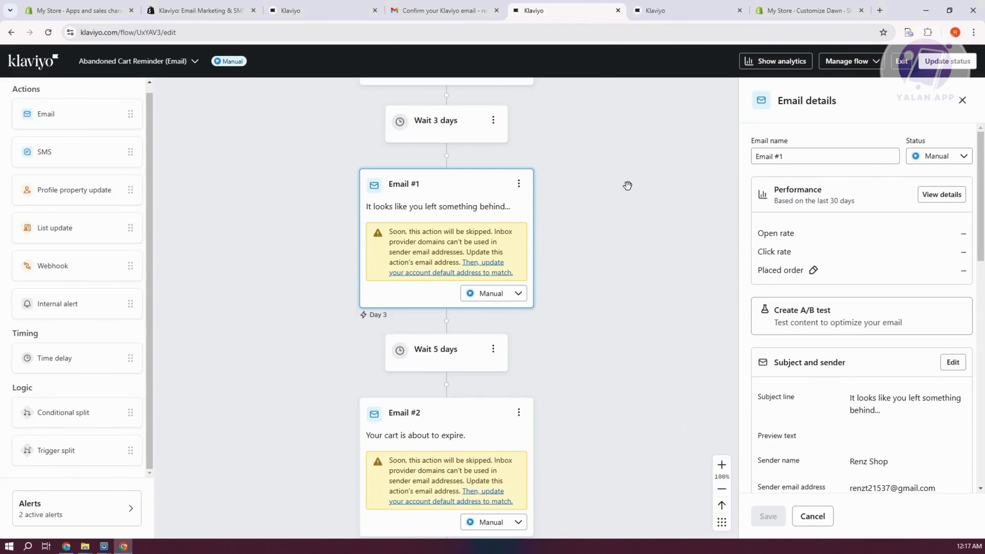
Exit the flow editor and reopen the Abandoned Cart Reminder (Email) flow from the flows list.
scroll(662, 330, "down", 4)
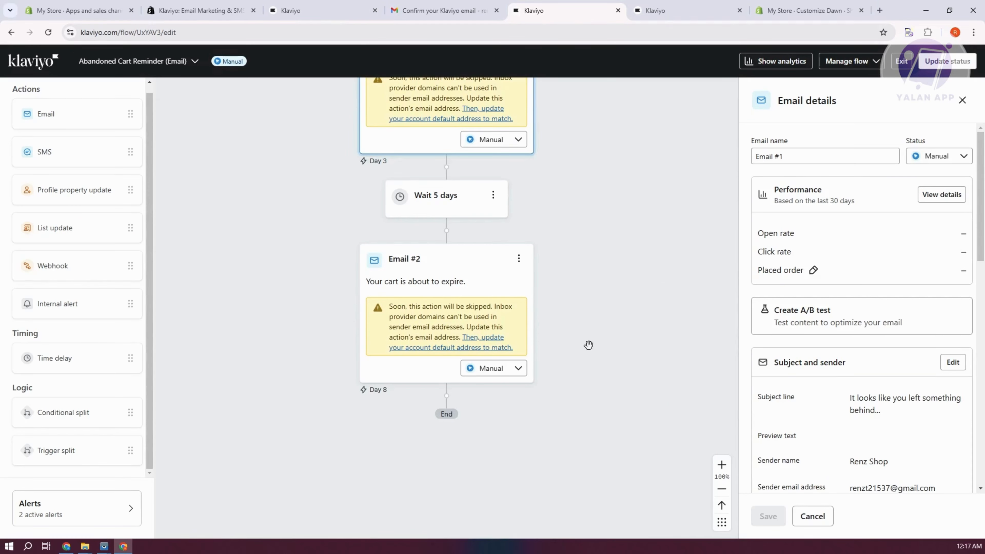
scroll(578, 346, "up", 3)
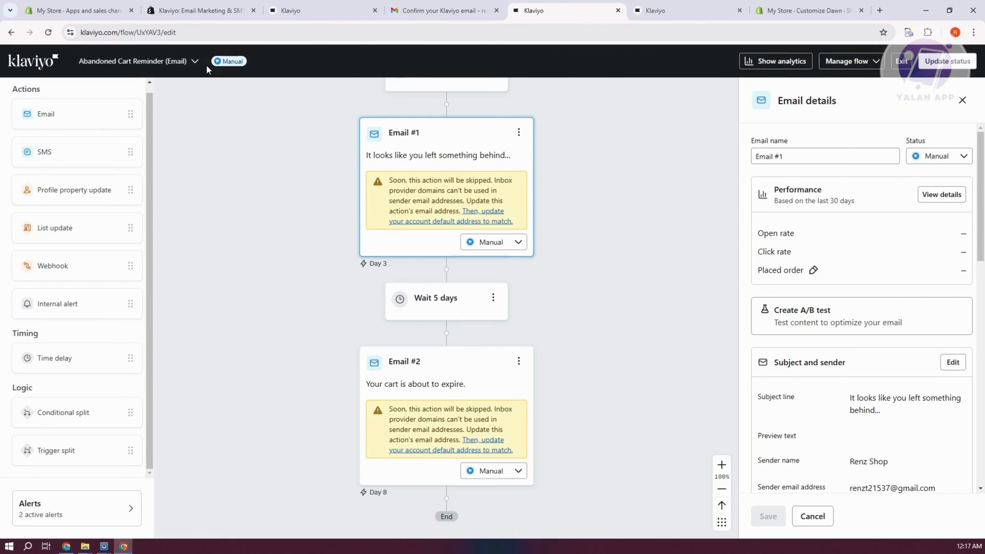
left_click(903, 62)
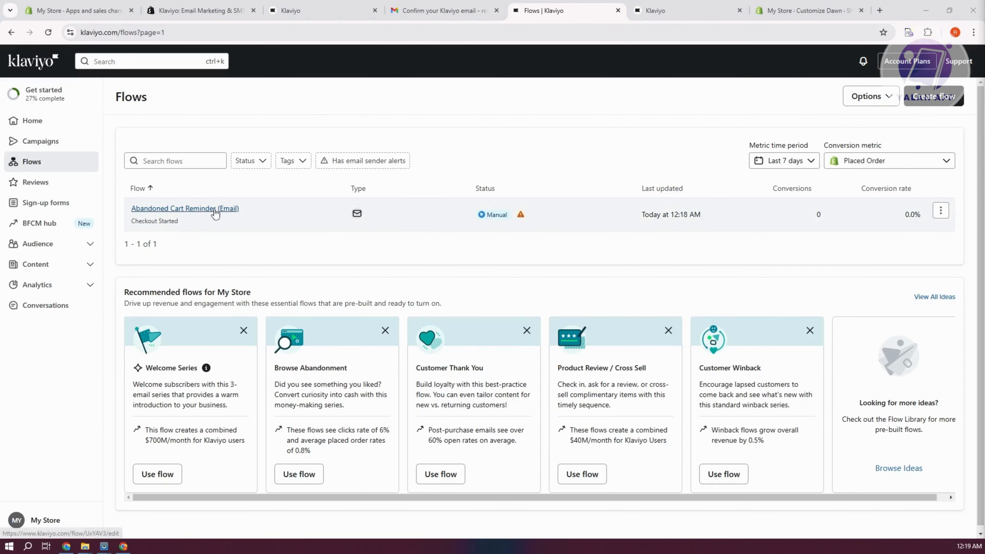
left_click(215, 210)
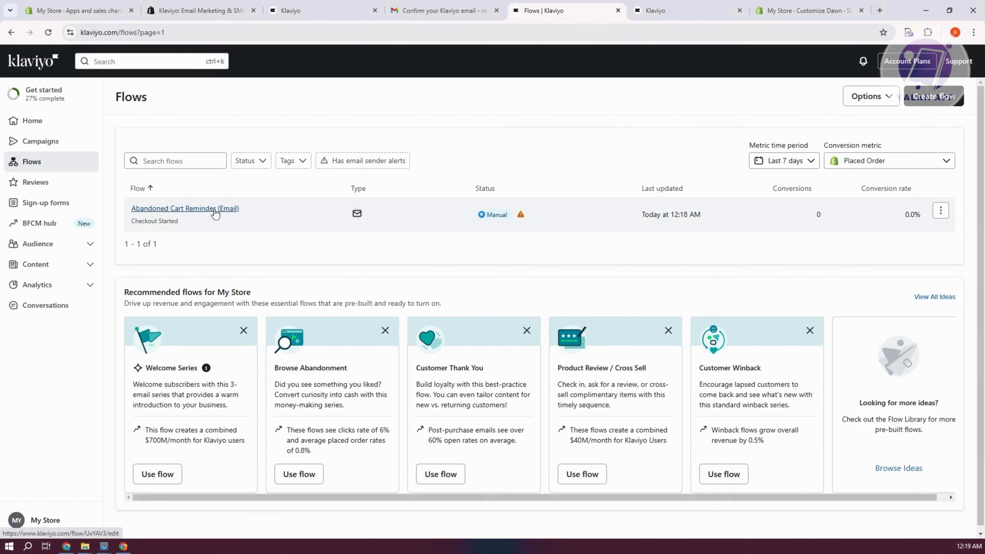
Set all actions in the flow to Live with the status updated now, save, and check the status of both emails.
scroll(869, 194, "up", 3)
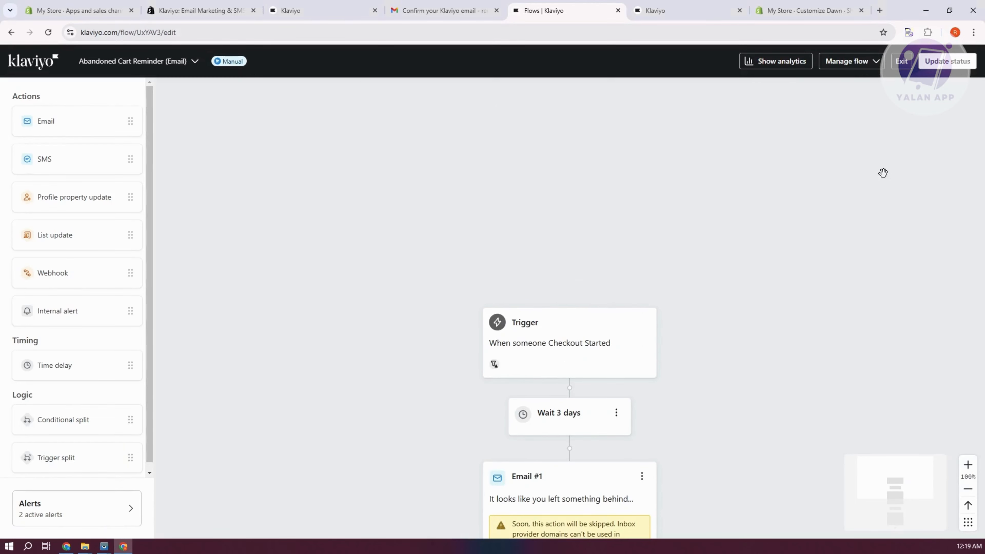
scroll(977, 115, "down", 6)
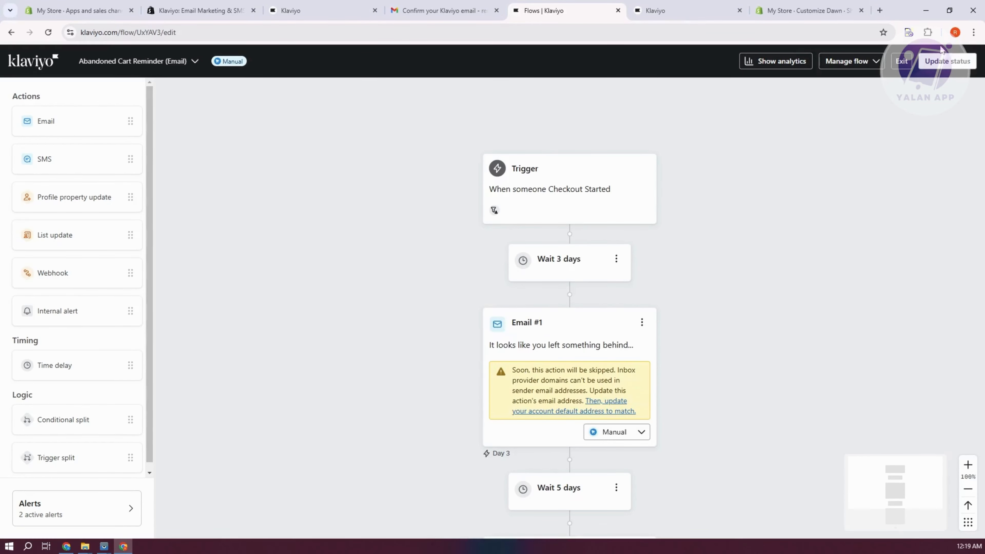
left_click(942, 59)
left_click(848, 182)
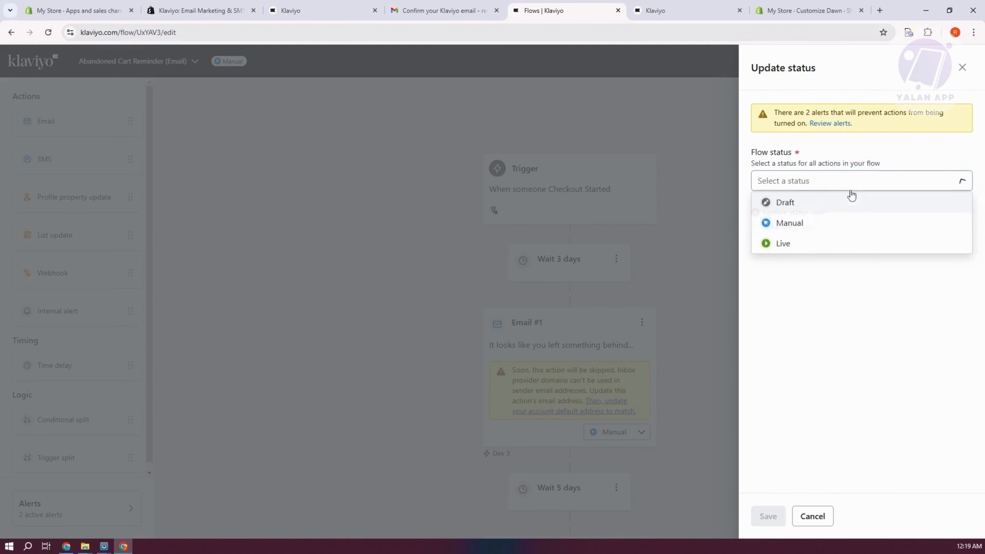
left_click(824, 244)
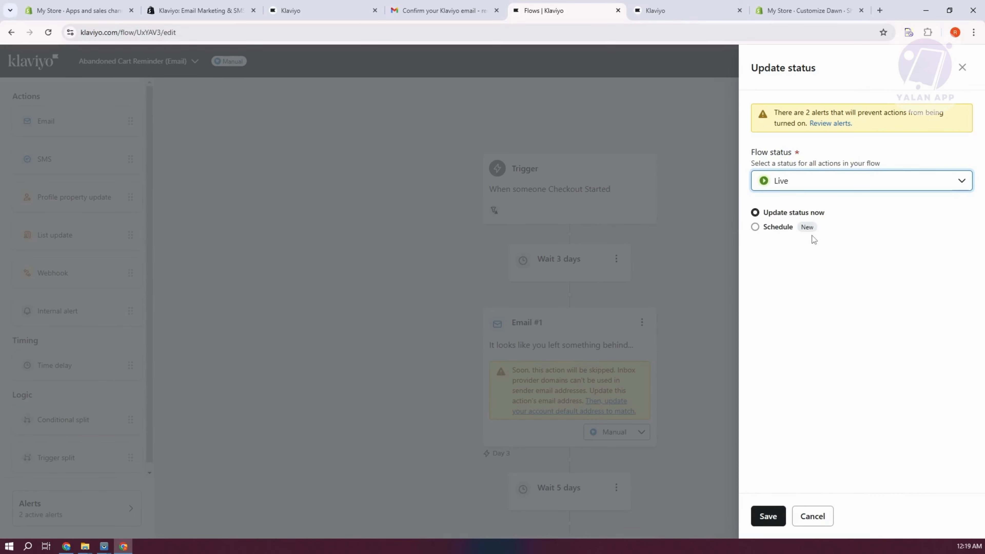
left_click(783, 515)
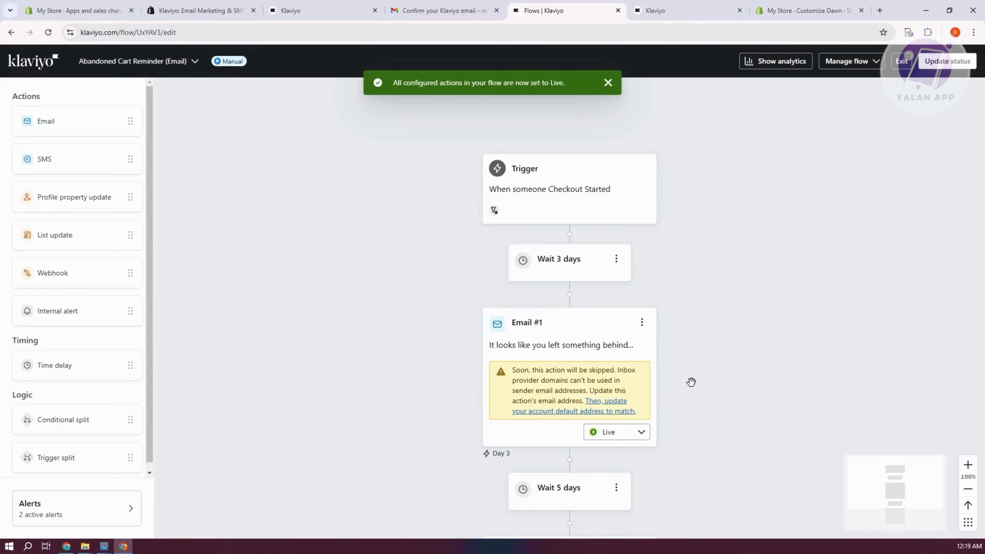
scroll(824, 289, "down", 1)
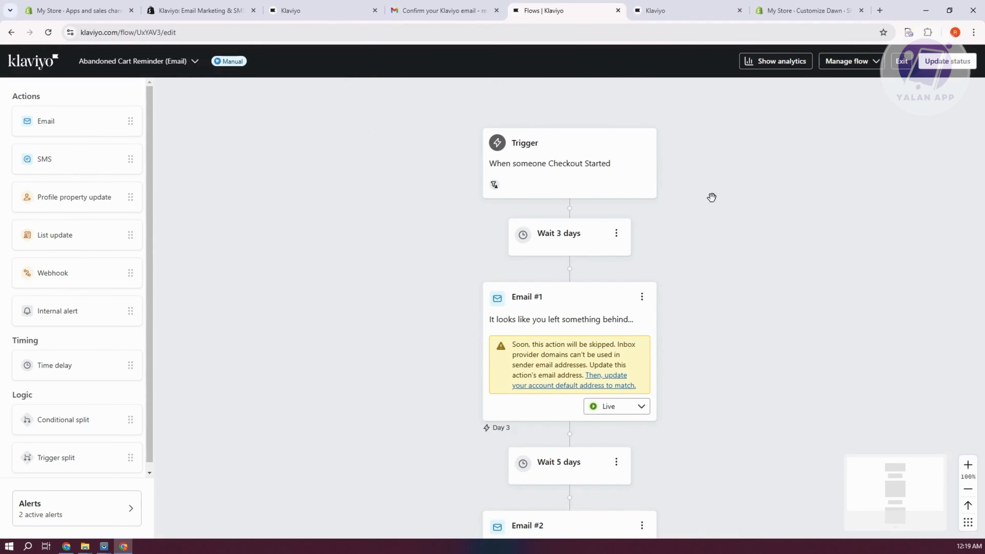
scroll(711, 197, "down", 10)
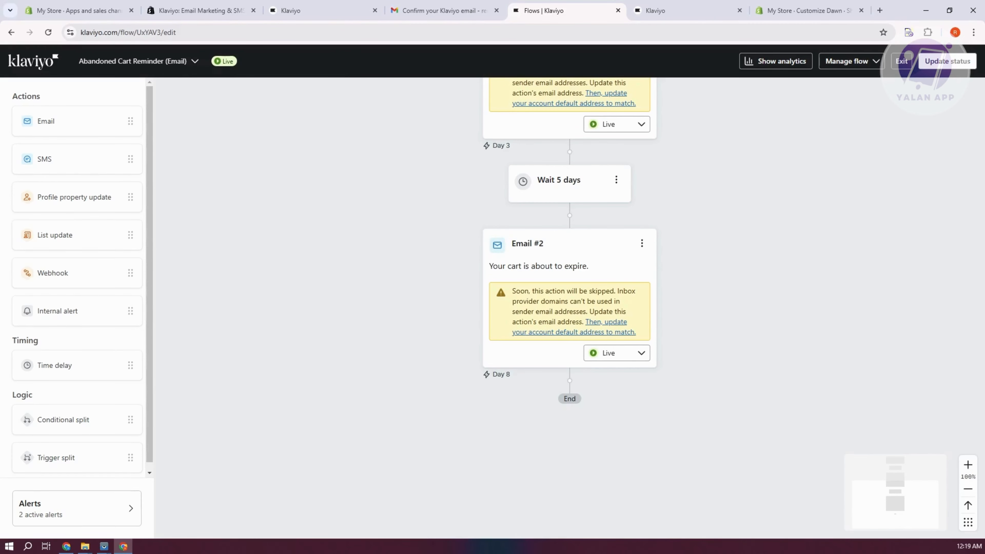